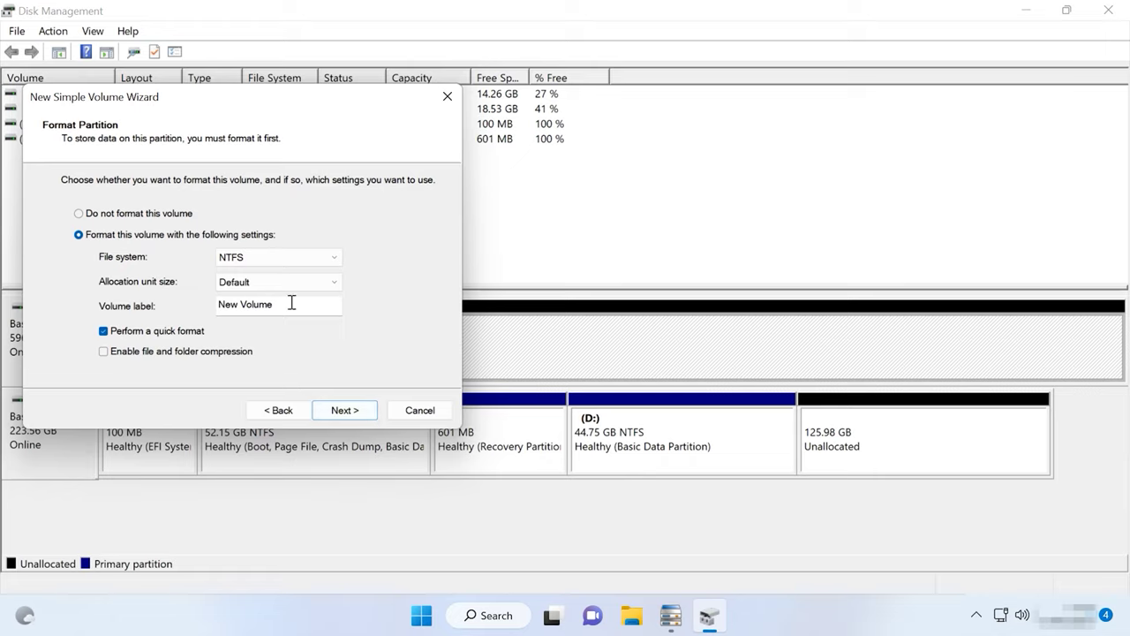
Step: Label the new NTFS volume mobius, keep the quick format and complete the volume creation
drag(292, 304, 167, 303)
text(mobius)
click(348, 411)
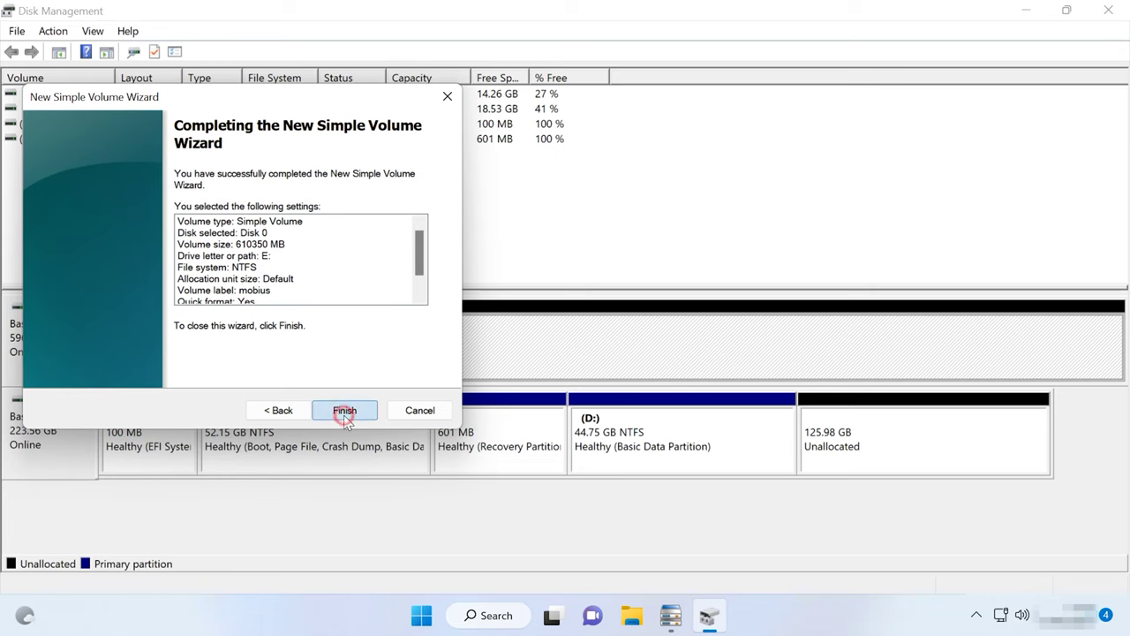
click(344, 412)
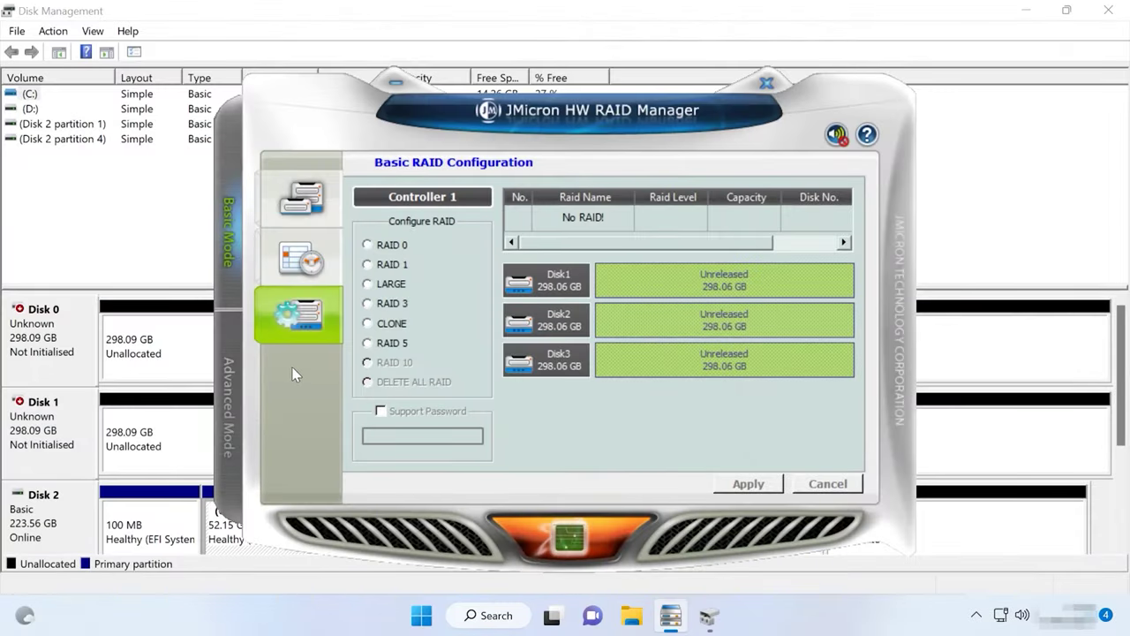
Step: In JMicron HW RAID Manager, choose RAID 5 in the basic configuration and open the advanced RAID configuration
click(378, 345)
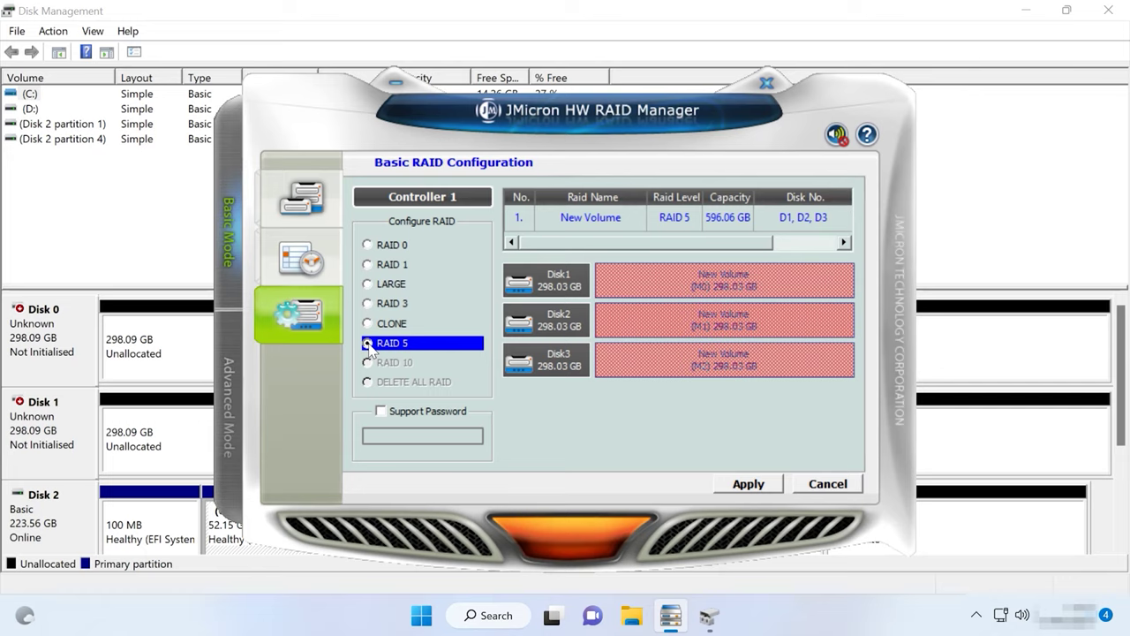
click(230, 381)
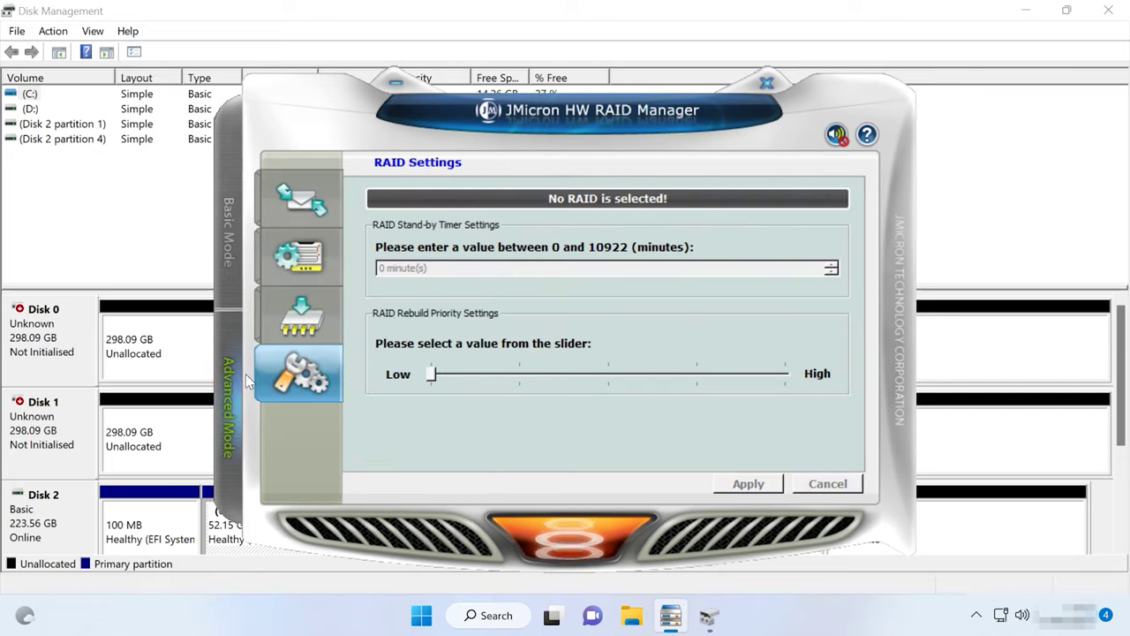
click(305, 254)
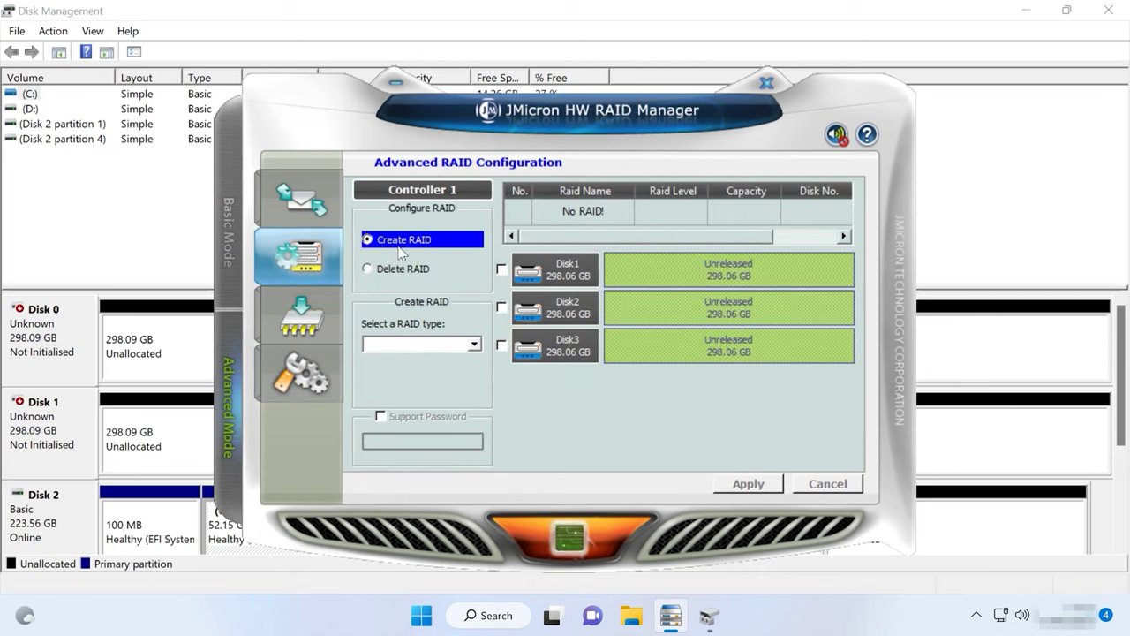
Step: Create a RAID 5 array from Disk1, Disk2 and Disk3, accepting the deletion of their existing volumes
click(473, 346)
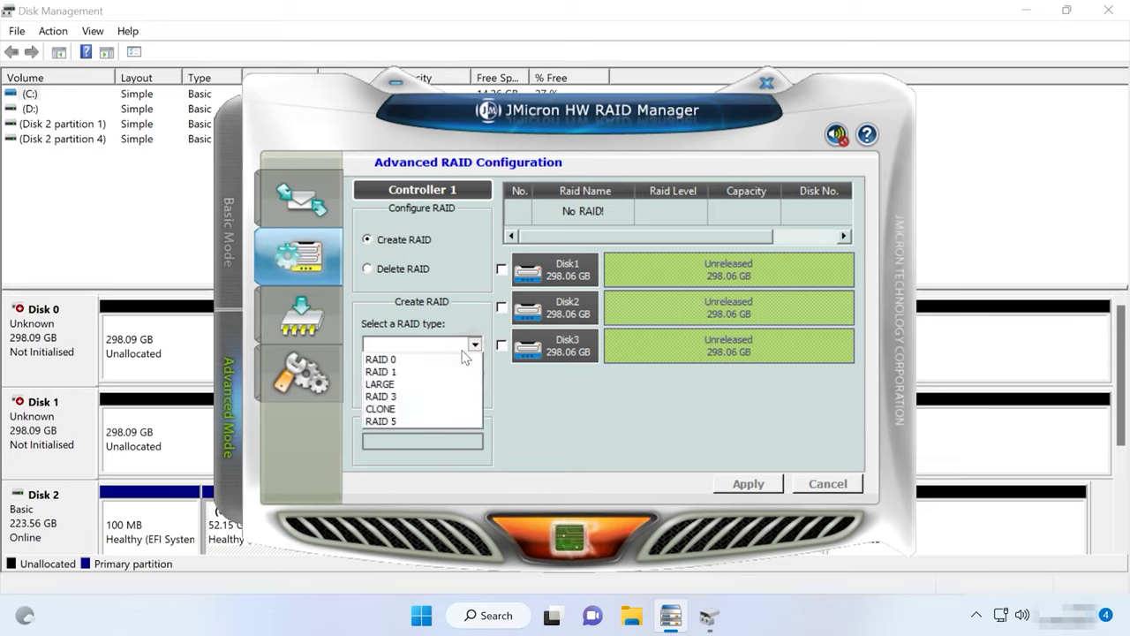
click(397, 422)
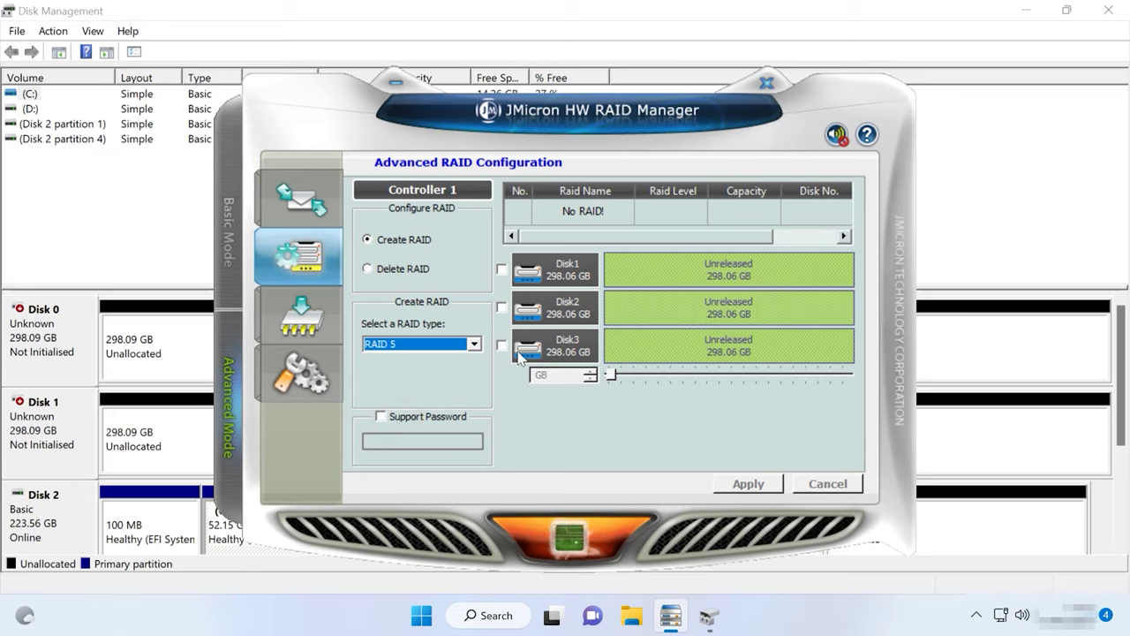
click(502, 269)
click(502, 307)
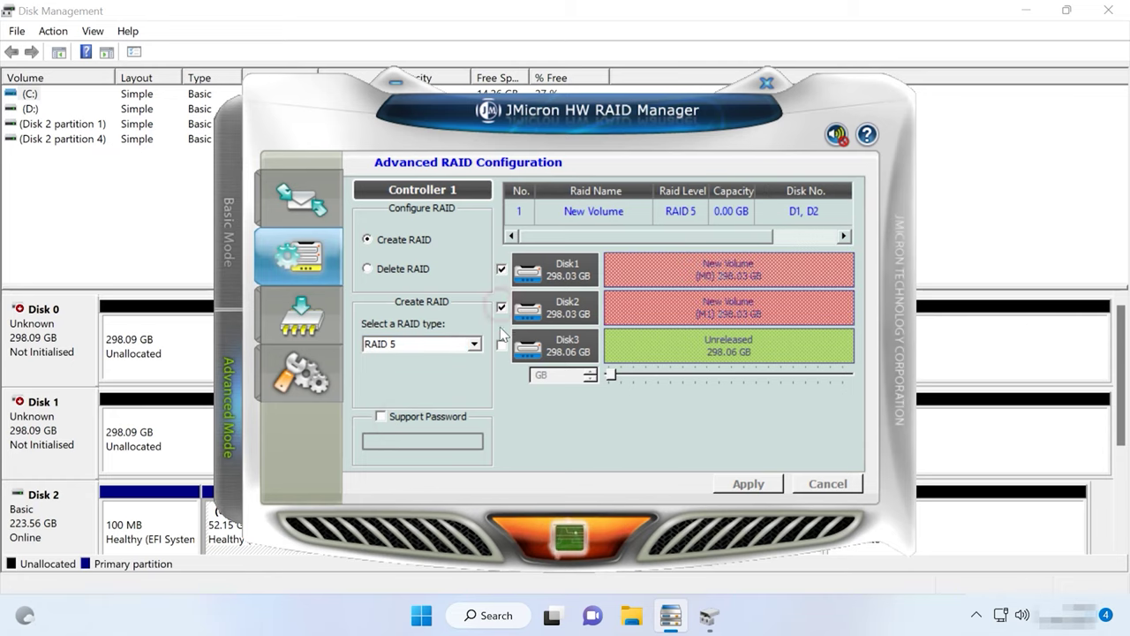
click(502, 345)
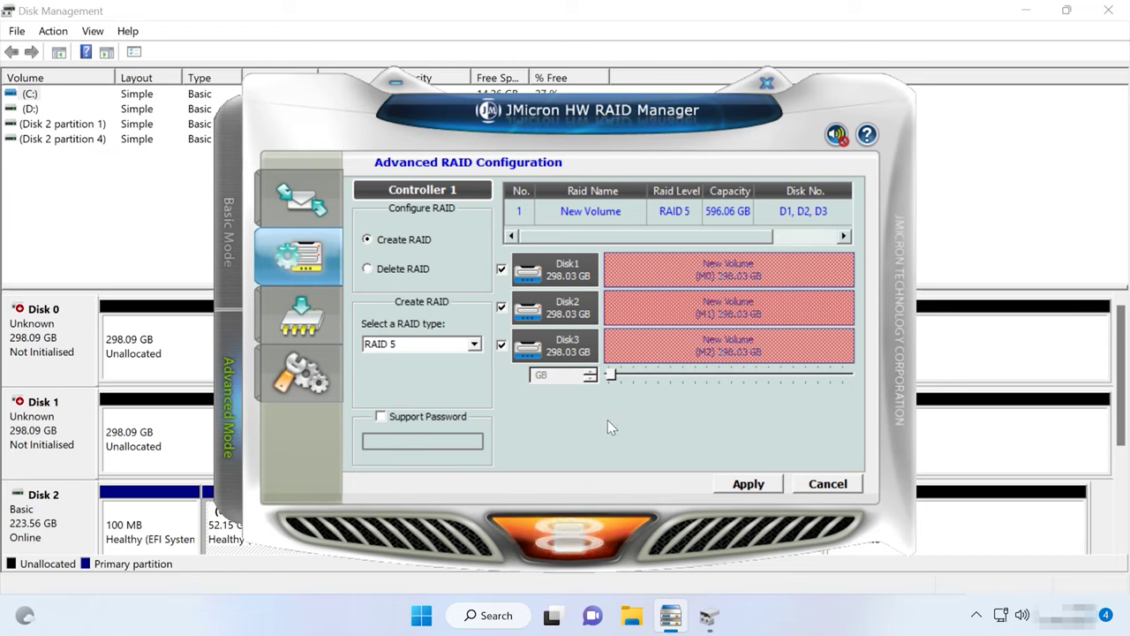
click(753, 493)
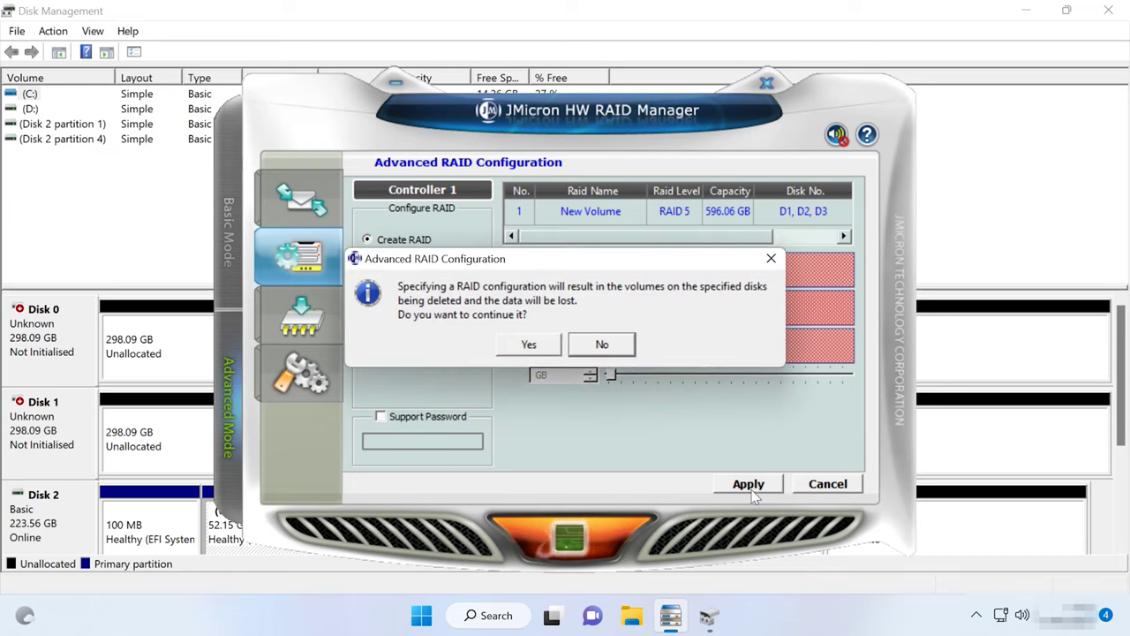
click(530, 344)
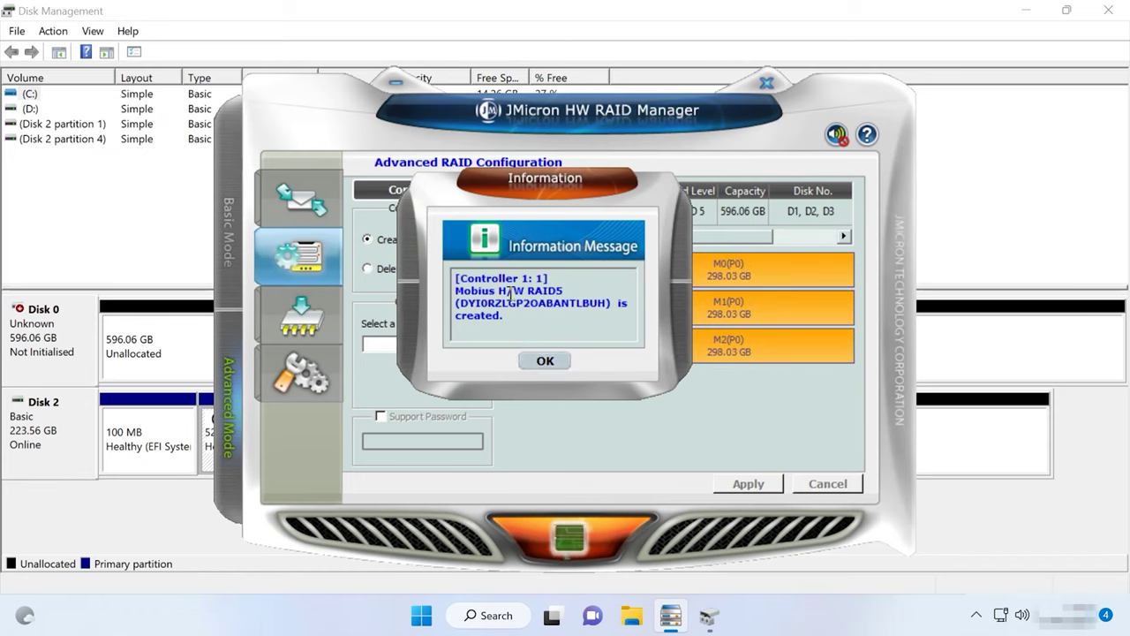
click(545, 361)
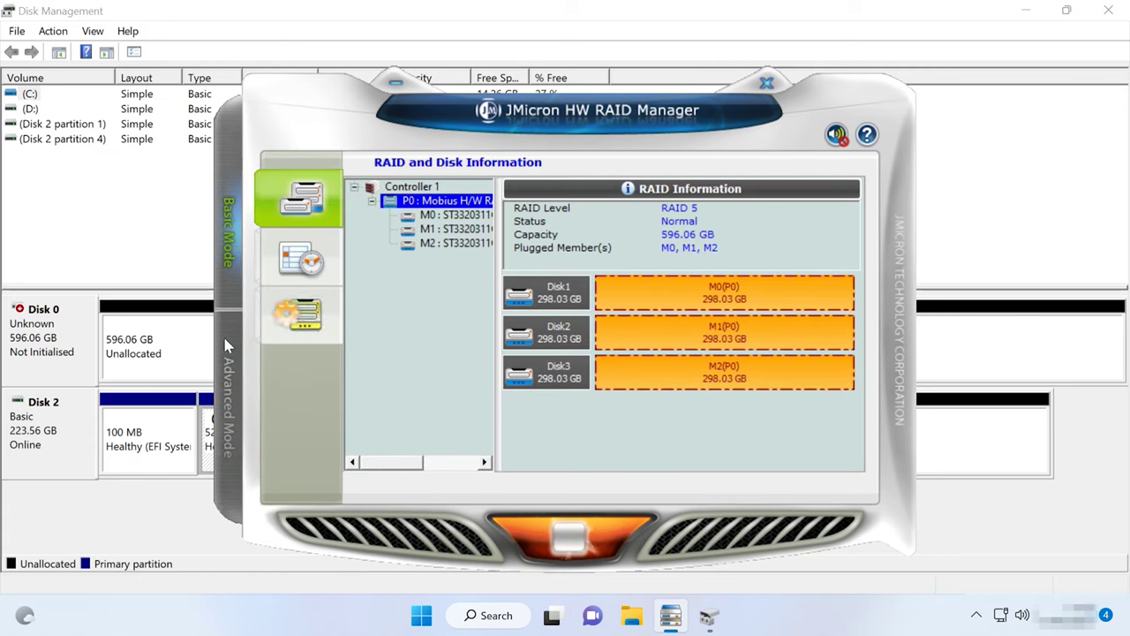
Step: In Disk Management, initialise Disk 0 with the GPT partition style
click(152, 346)
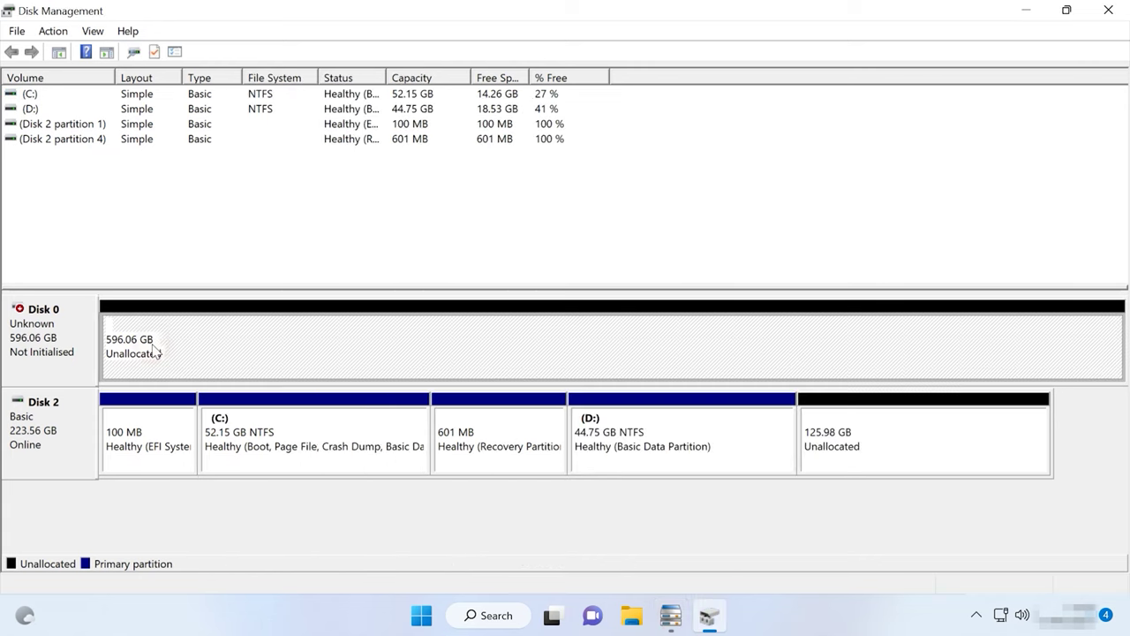
right_click(242, 342)
click(209, 334)
click(36, 340)
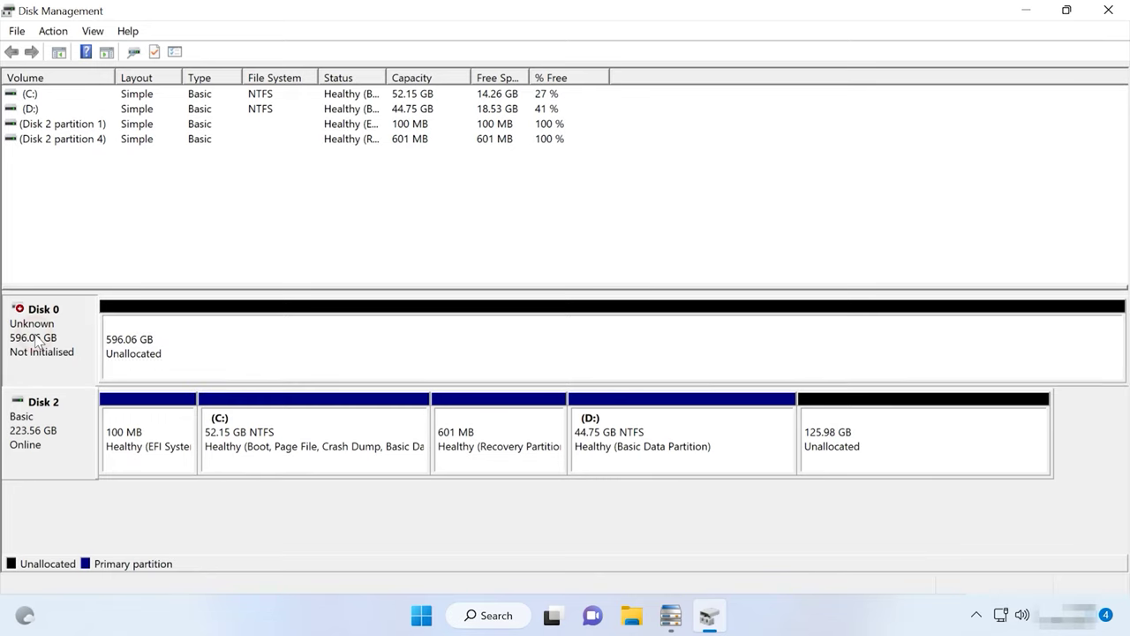
right_click(34, 337)
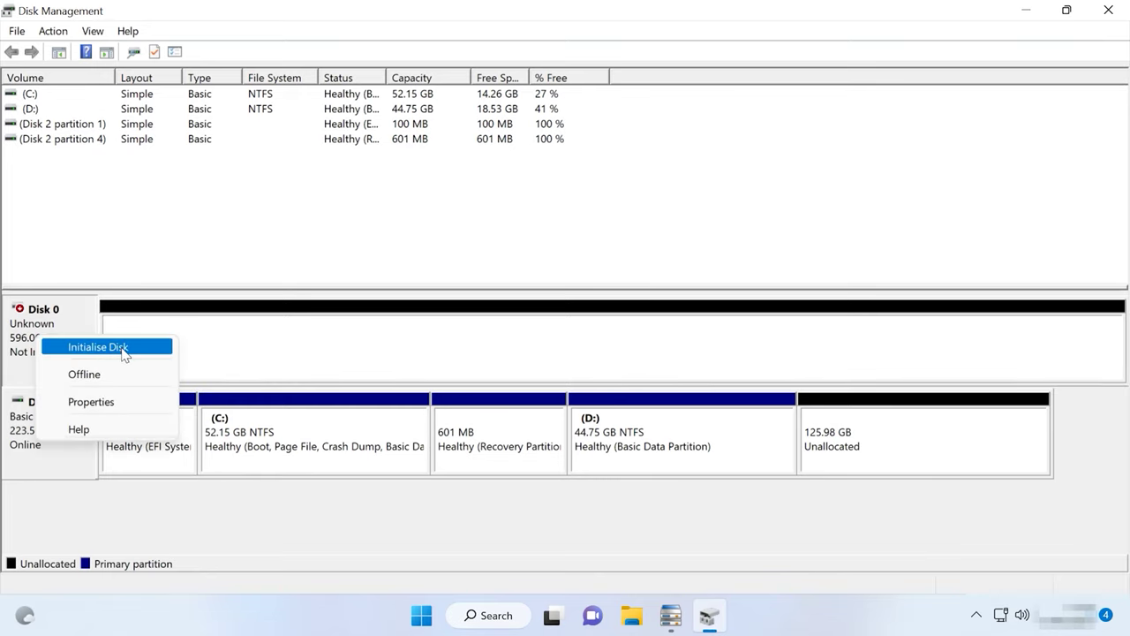
click(121, 349)
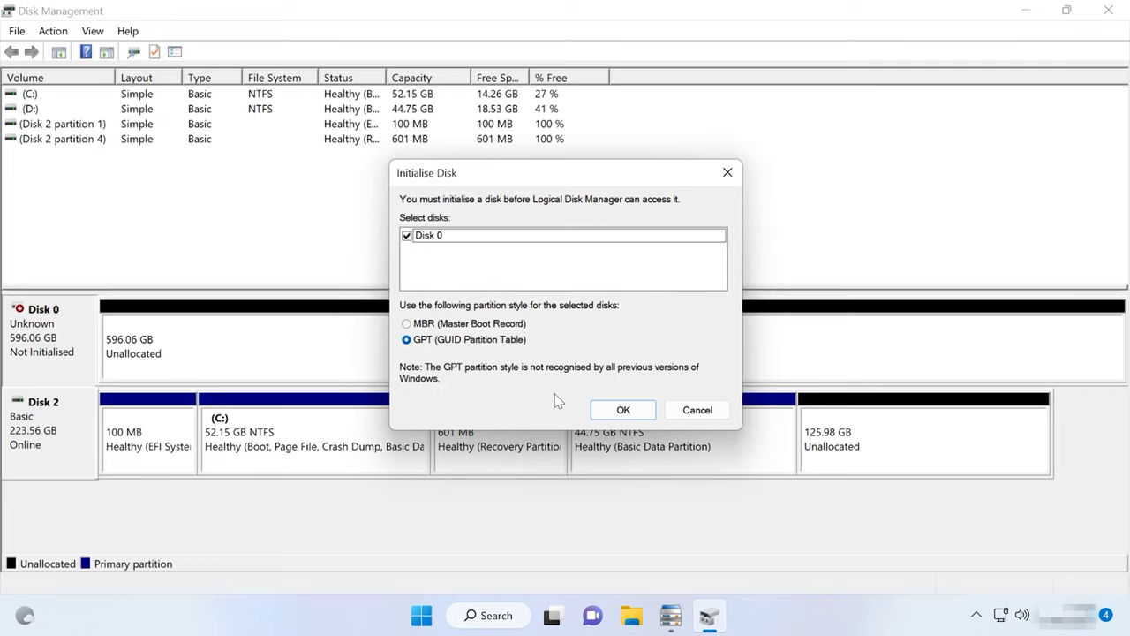
click(623, 409)
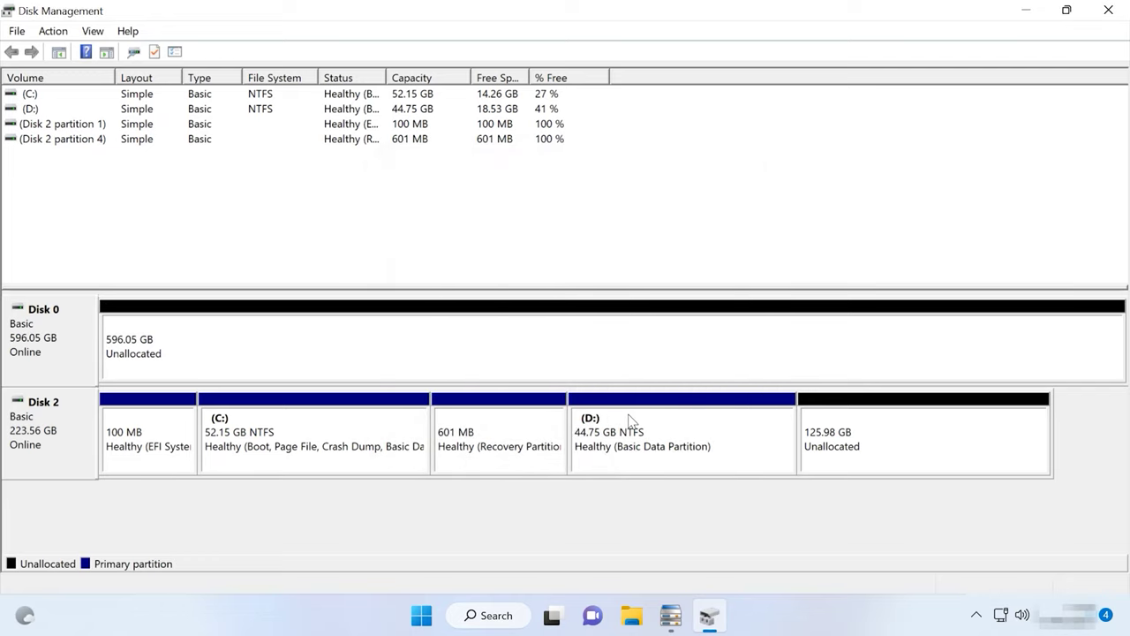
Step: Set up a new simple volume on Disk 0 using all 610350 MB and assign it drive letter E
right_click(603, 347)
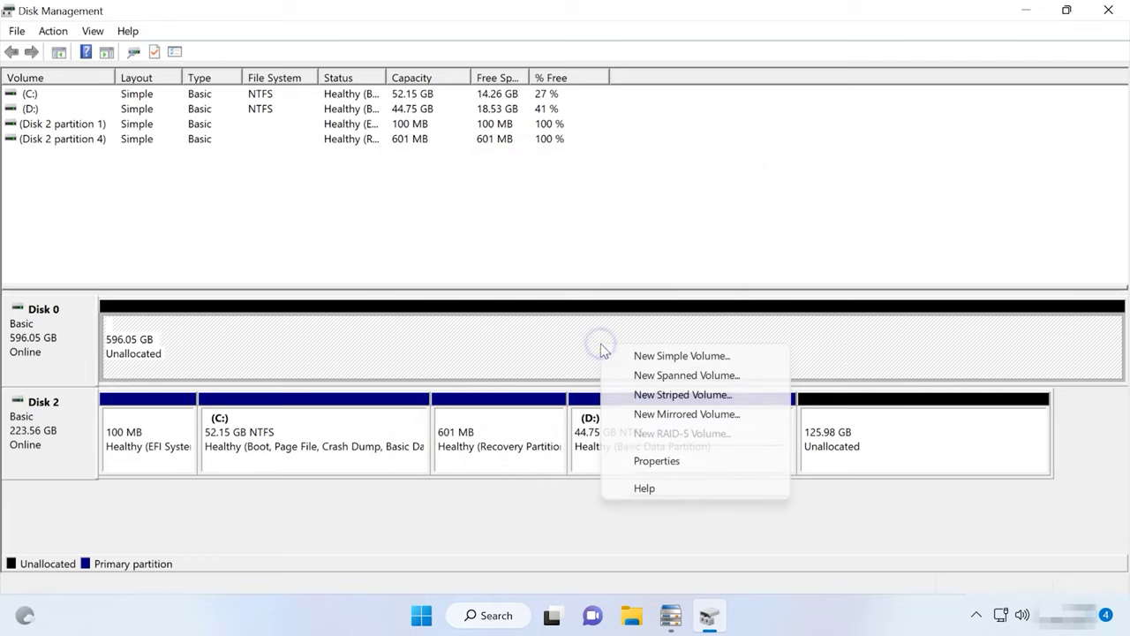
click(690, 357)
click(344, 411)
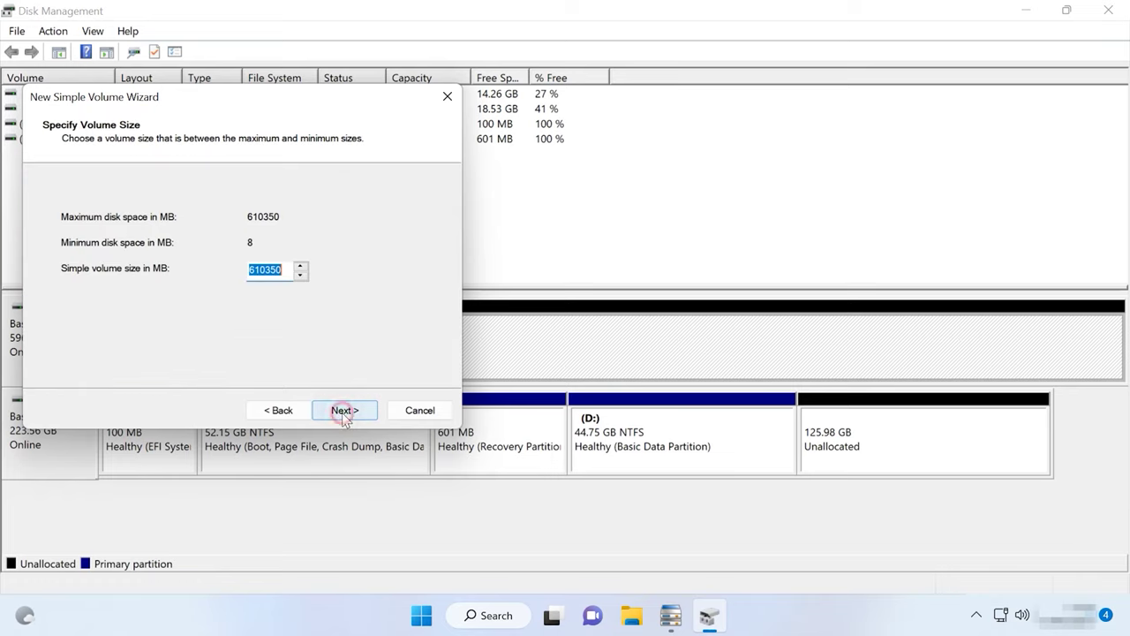
click(343, 411)
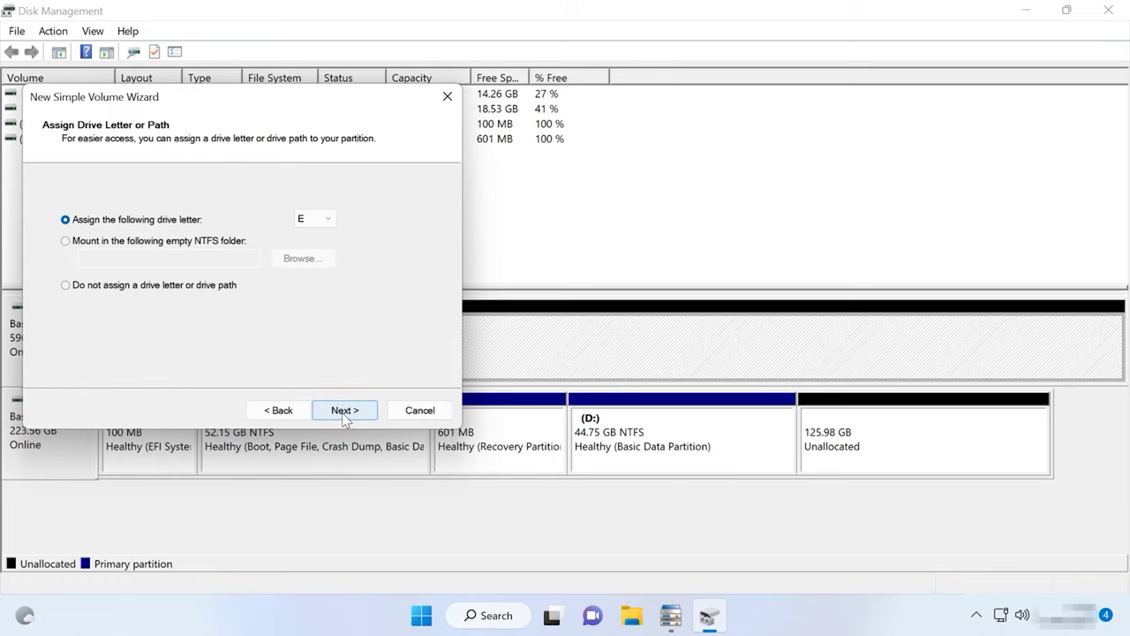
click(343, 411)
Step: Label the Disk 0 volume mobius with NTFS and quick format, and finish creating it
triple_click(309, 306)
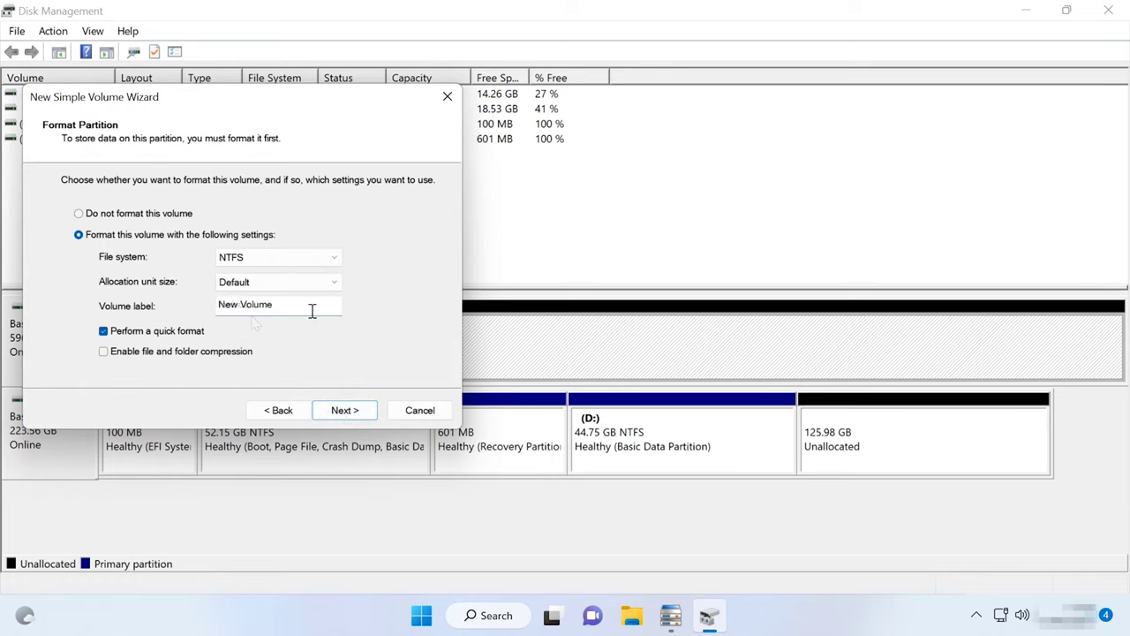
text(mobius)
click(345, 410)
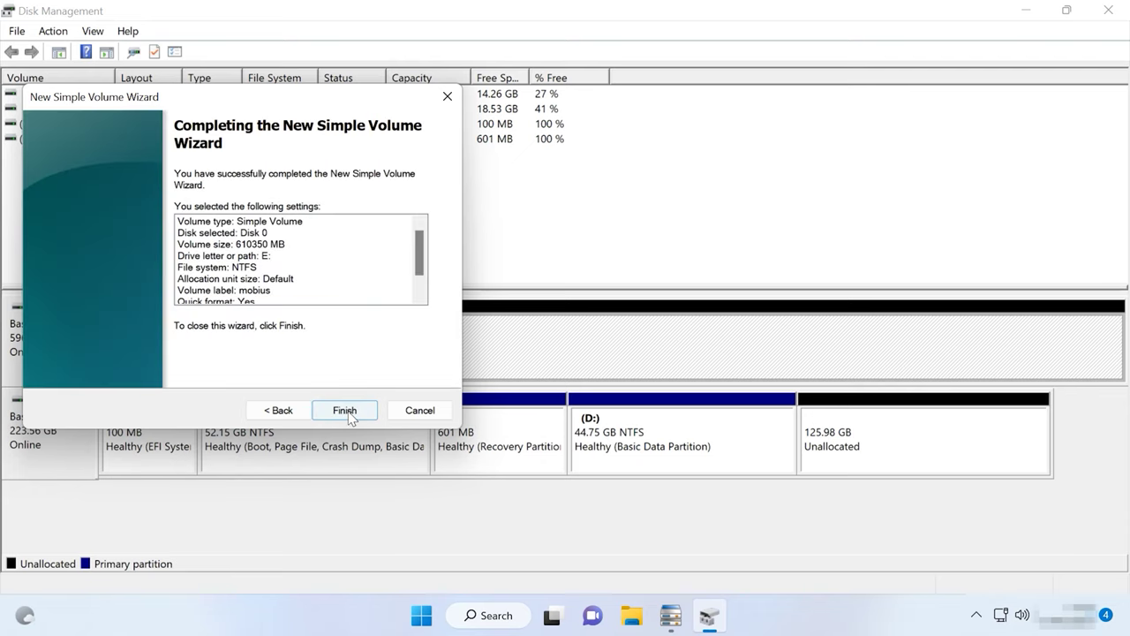
click(344, 410)
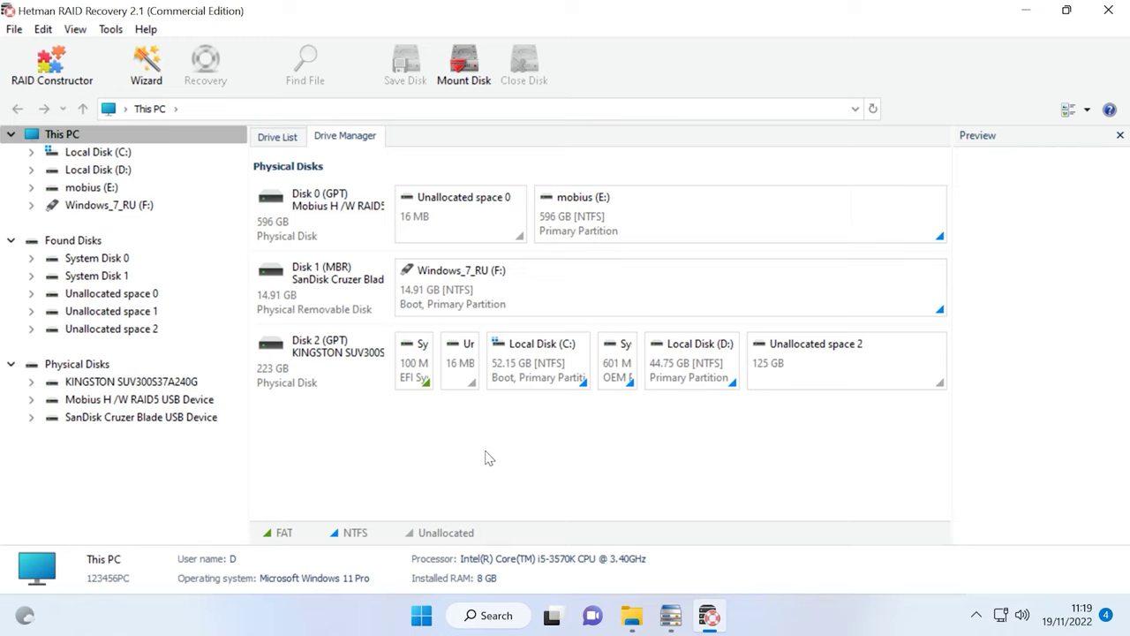
Step: In Hetman RAID Recovery, open the mobius (E:) partition and start a fast scan of it
click(300, 234)
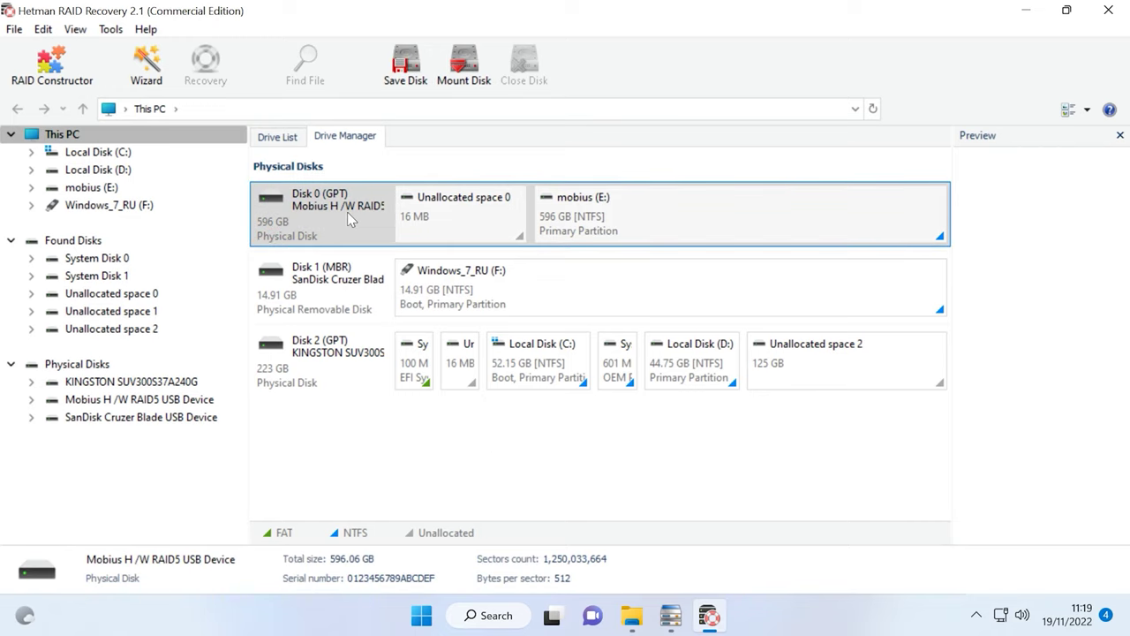
right_click(634, 222)
click(697, 235)
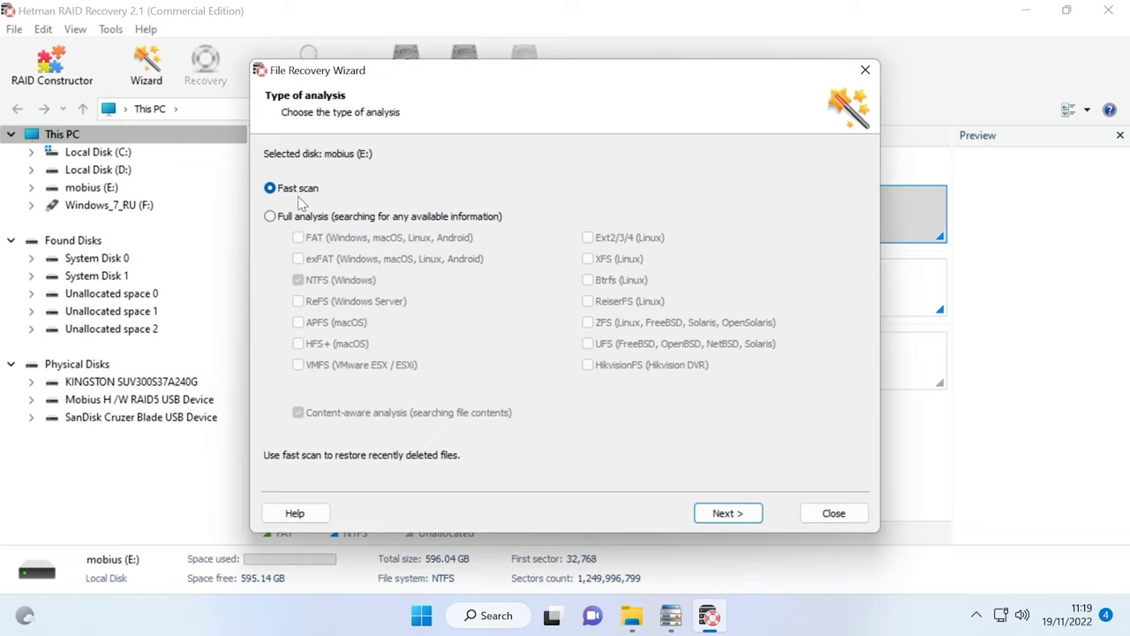
click(728, 513)
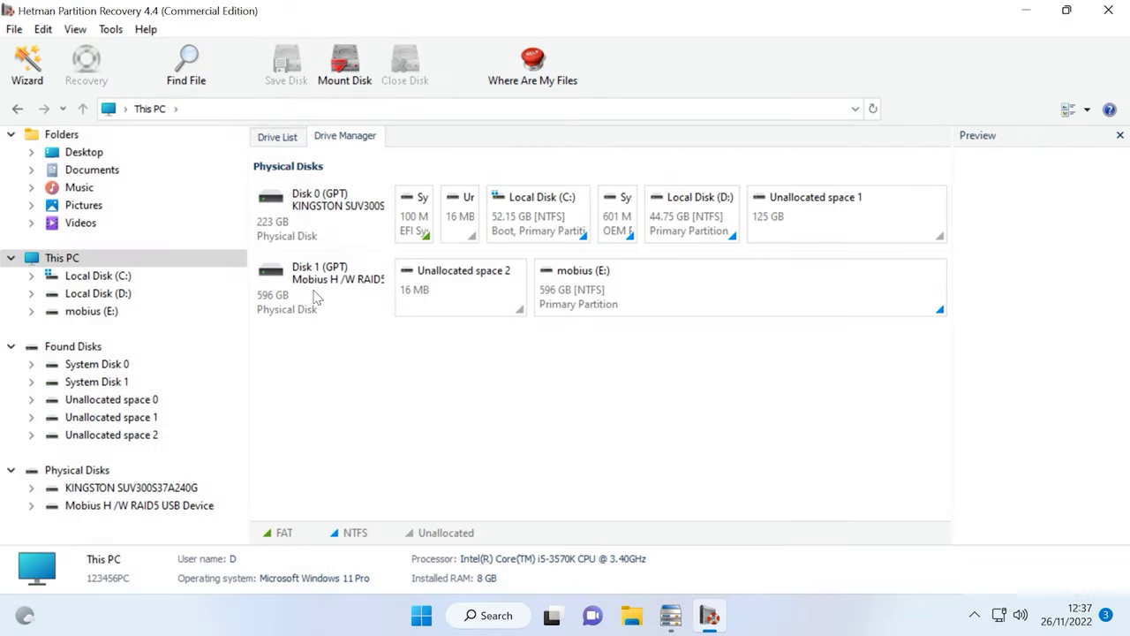
Step: In Hetman Partition Recovery, reanalyse mobius (E:) with a full analysis for NTFS, keeping content-aware analysis enabled
click(685, 295)
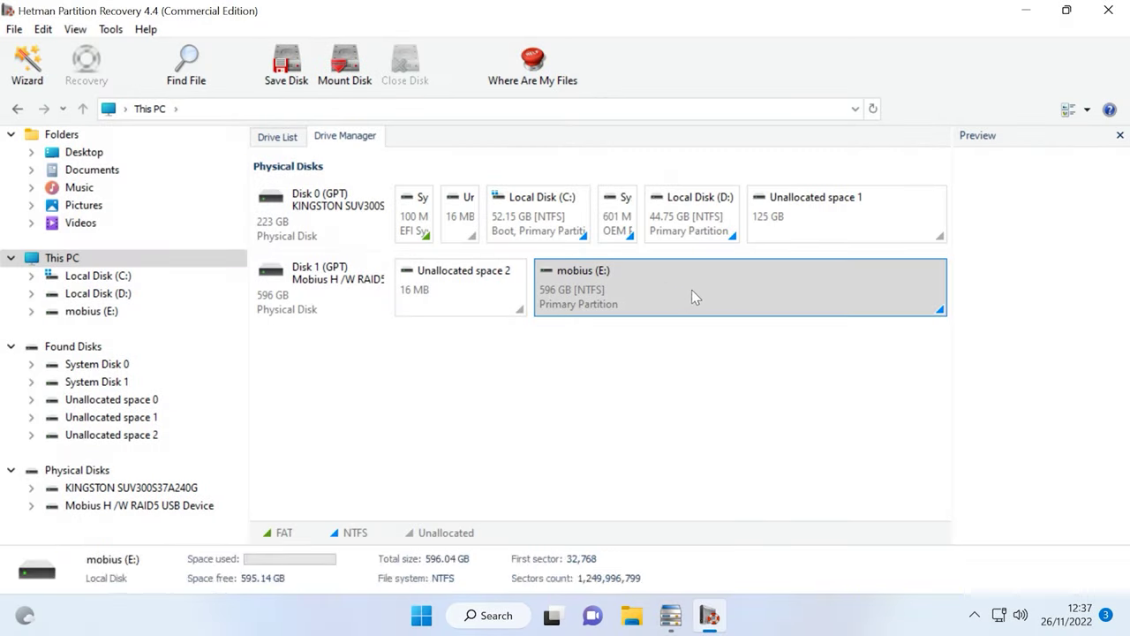
right_click(693, 292)
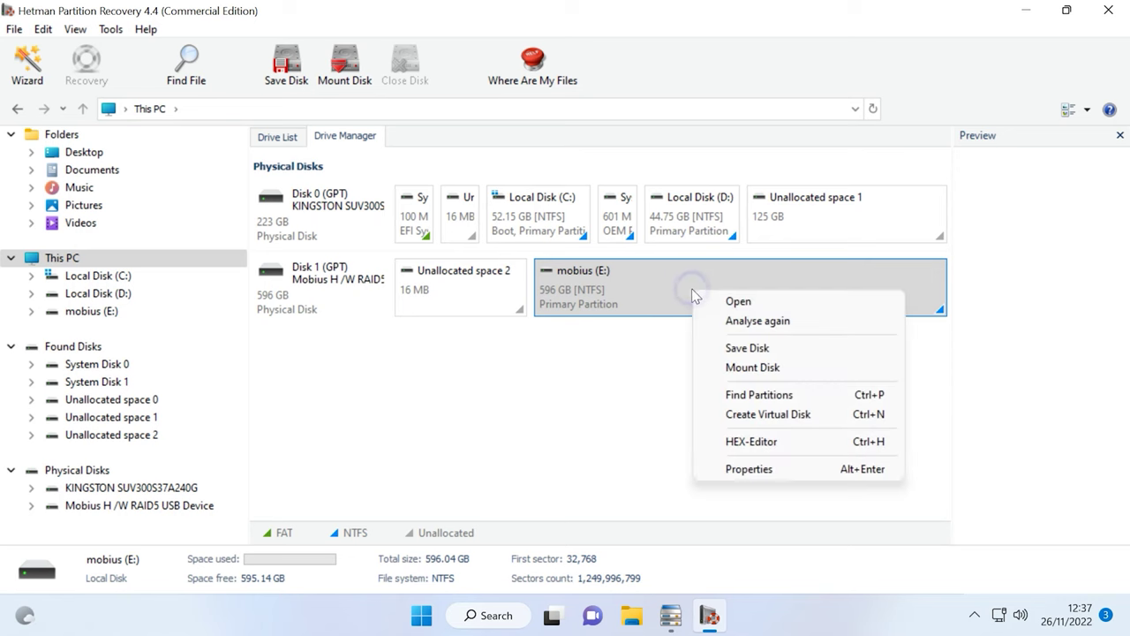
click(783, 323)
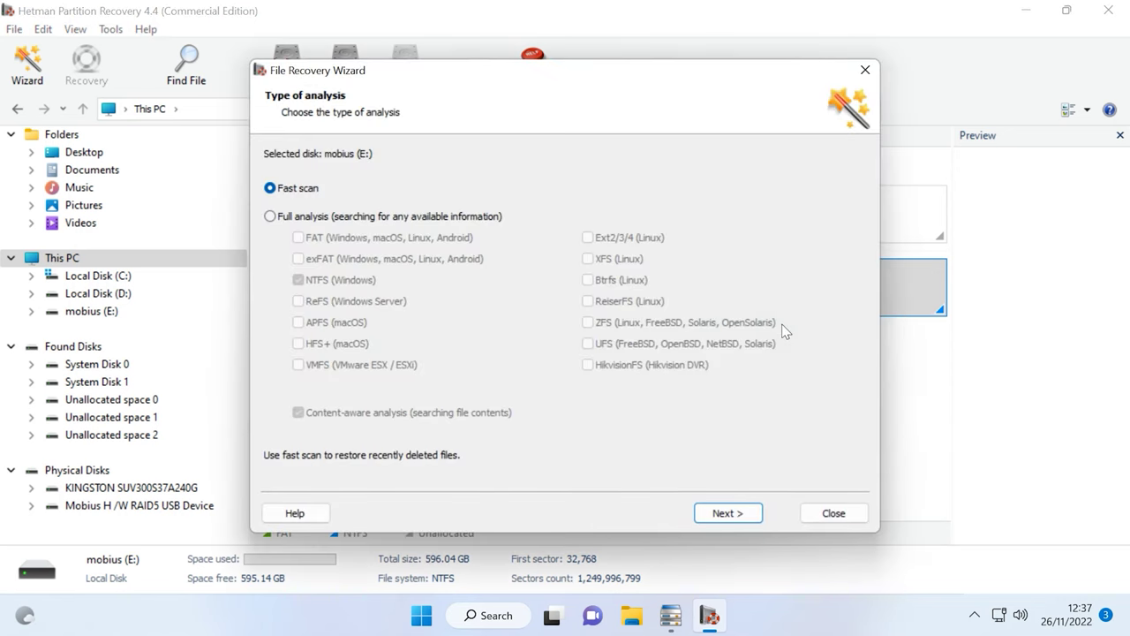
click(293, 219)
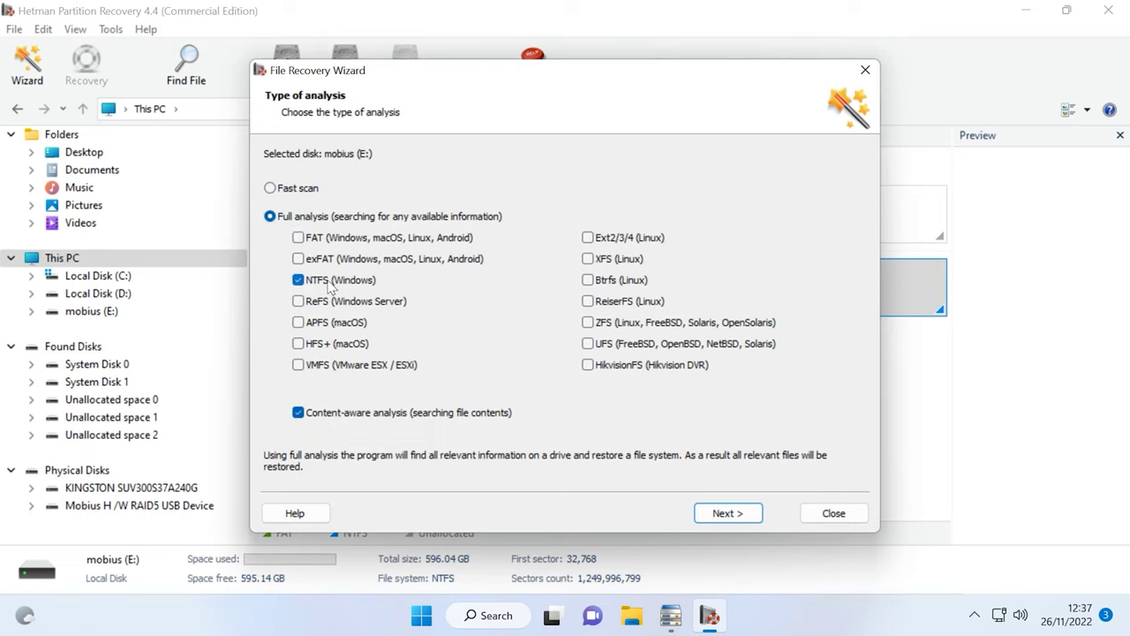
click(301, 413)
click(301, 415)
click(738, 519)
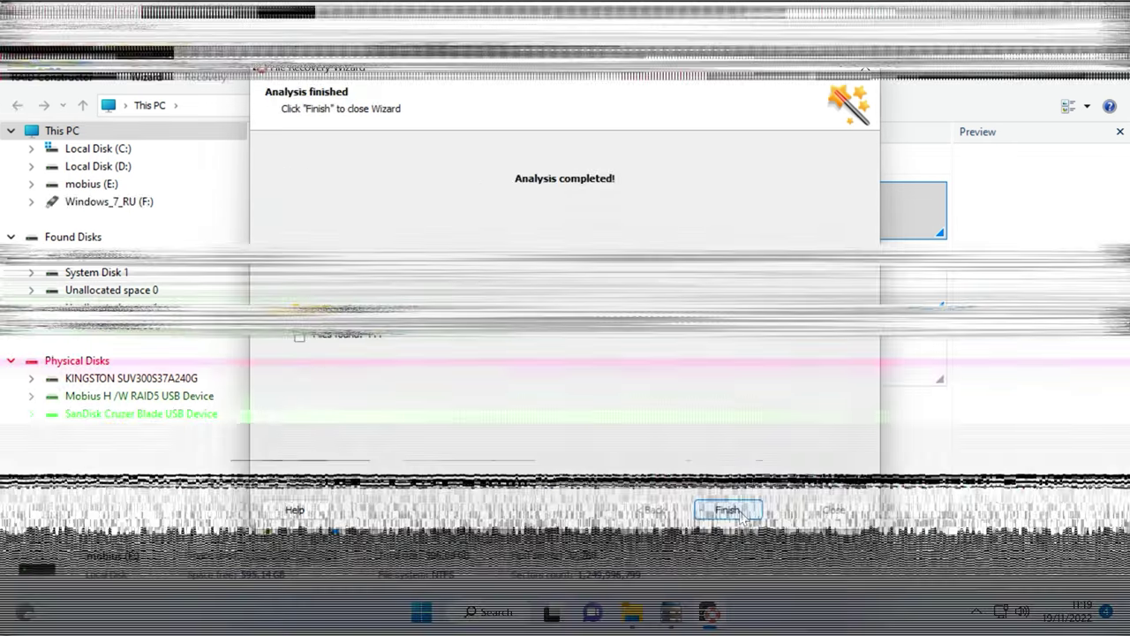
Step: Back in Hetman RAID Recovery, close the analysis wizard and preview the deleted picture 025.jpg on mobius (E:)
click(740, 519)
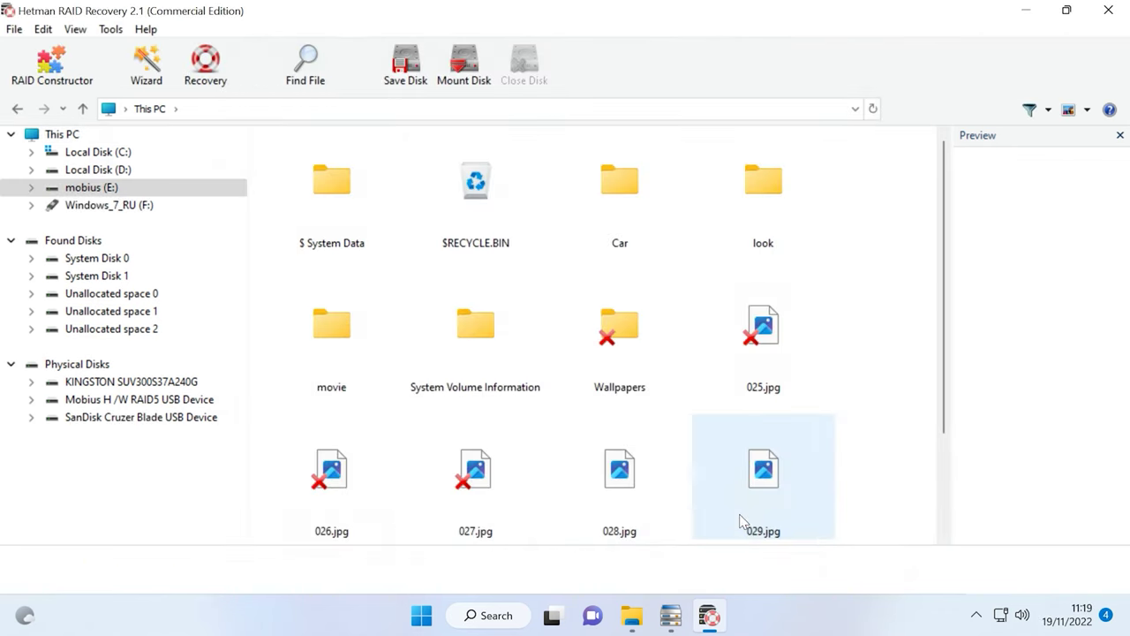
click(880, 402)
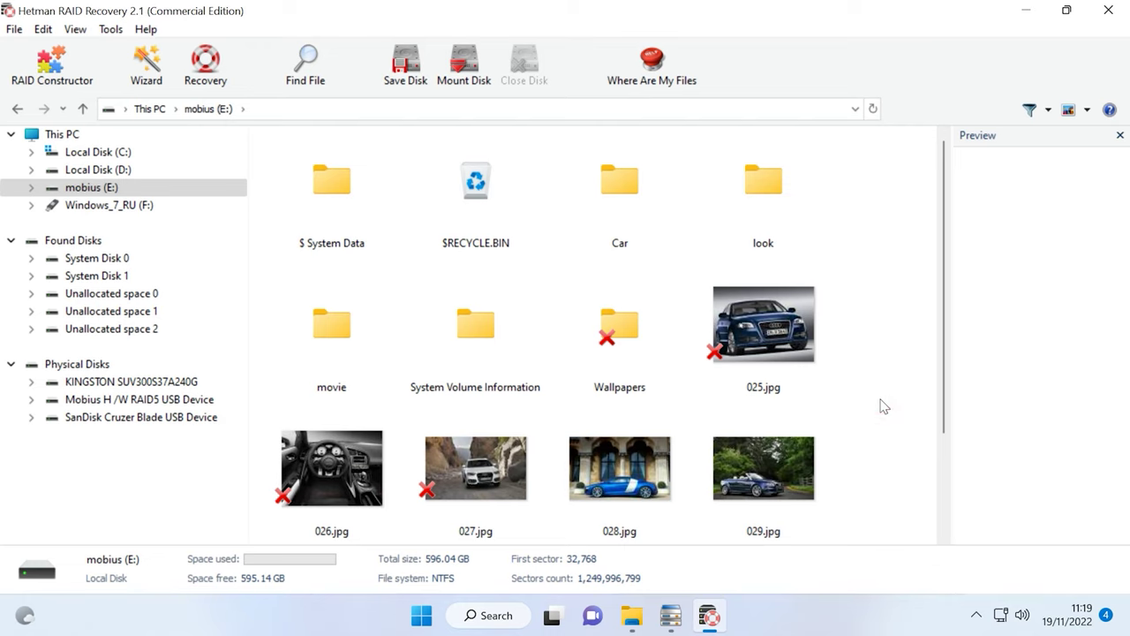
click(947, 459)
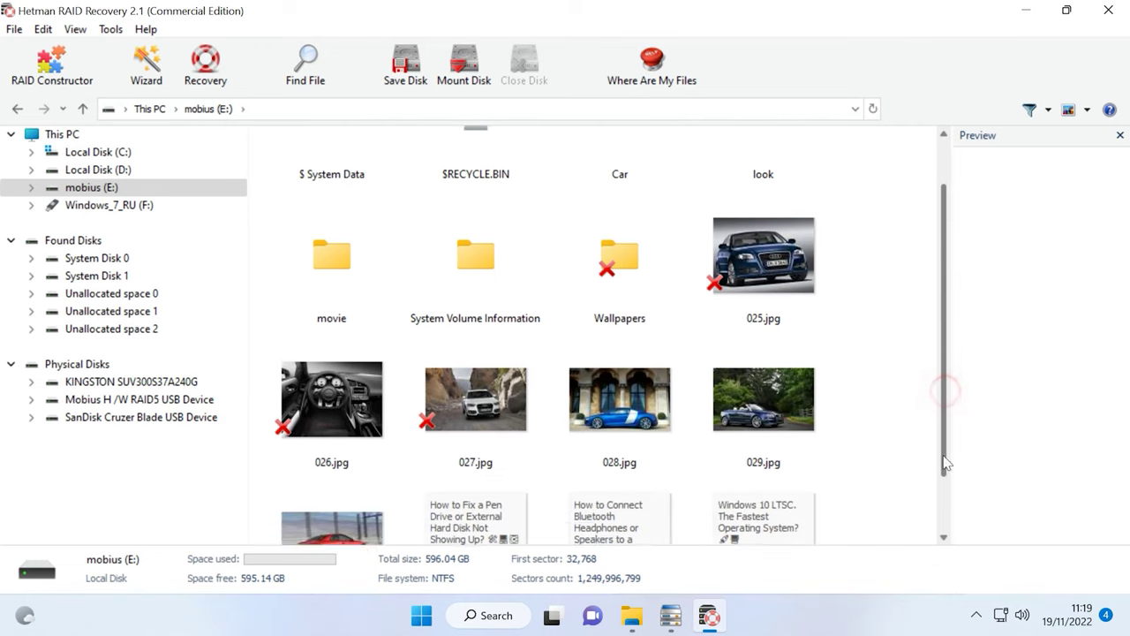
click(834, 200)
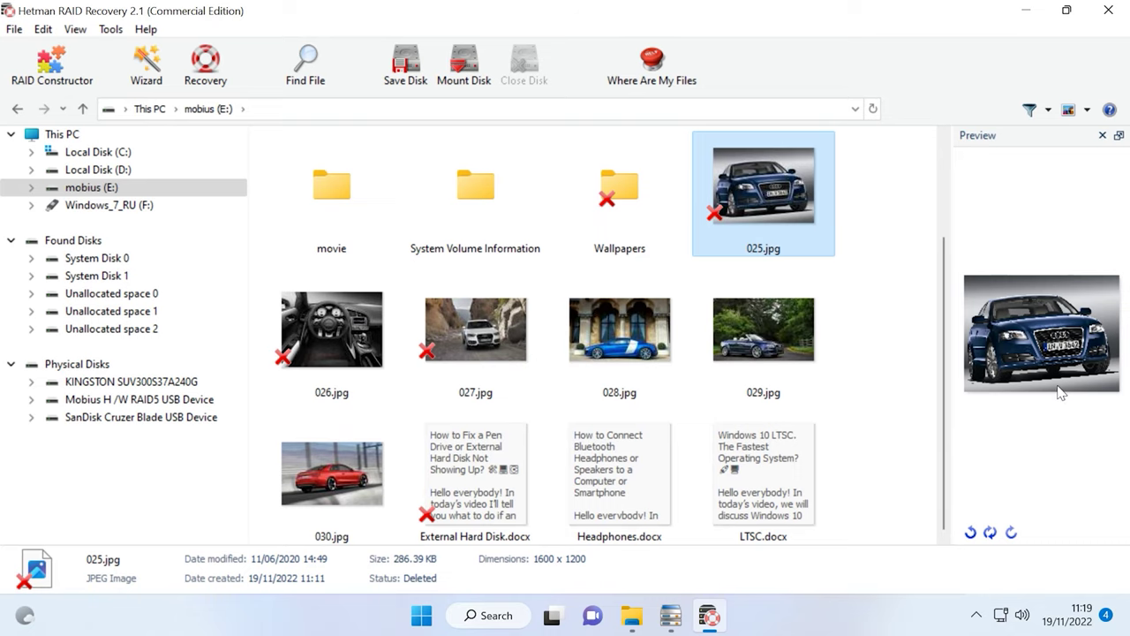
Step: Preview the deleted pictures 026.jpg and 027.jpg, and look through the Wallpapers, Car and movie folders on mobius (E:)
click(347, 362)
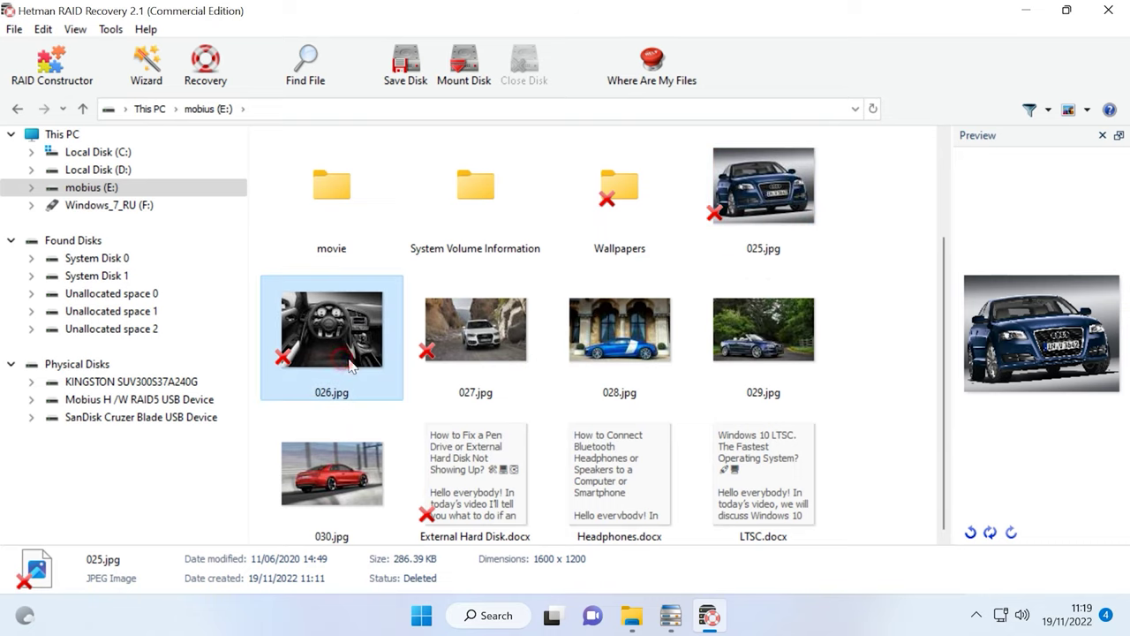
click(444, 364)
scroll(470, 374, up, 2)
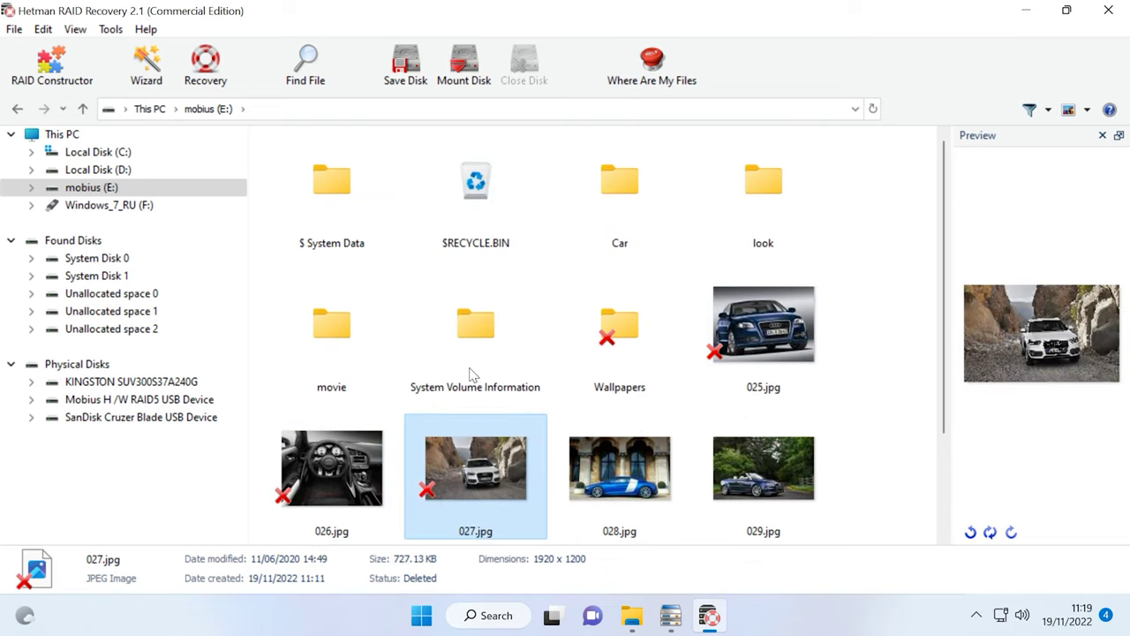
double_click(633, 375)
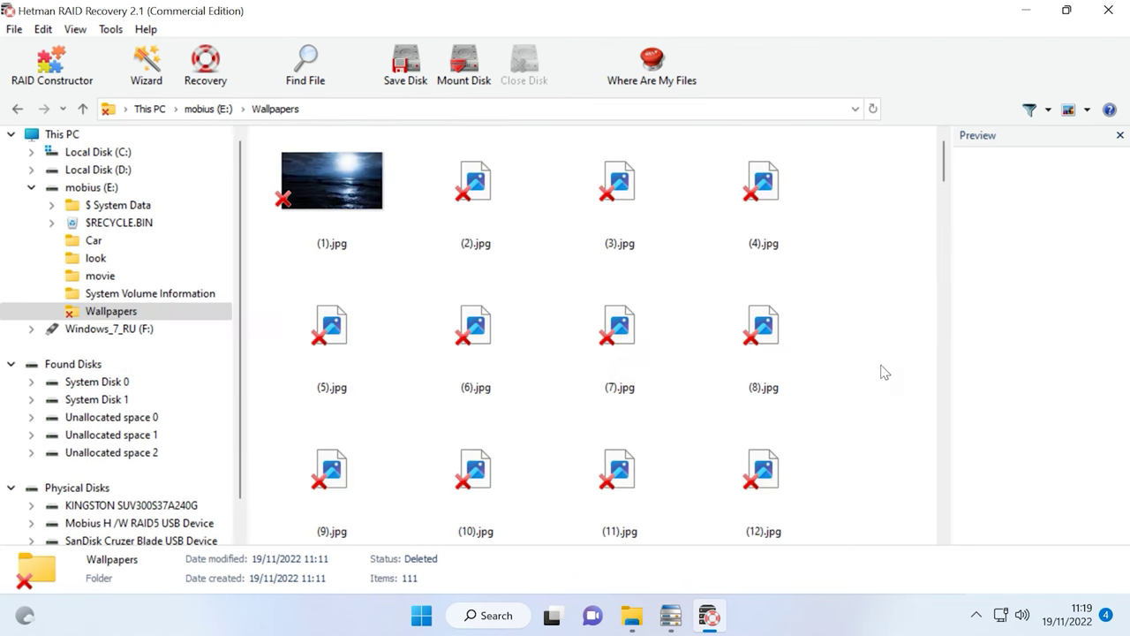
click(82, 108)
double_click(620, 182)
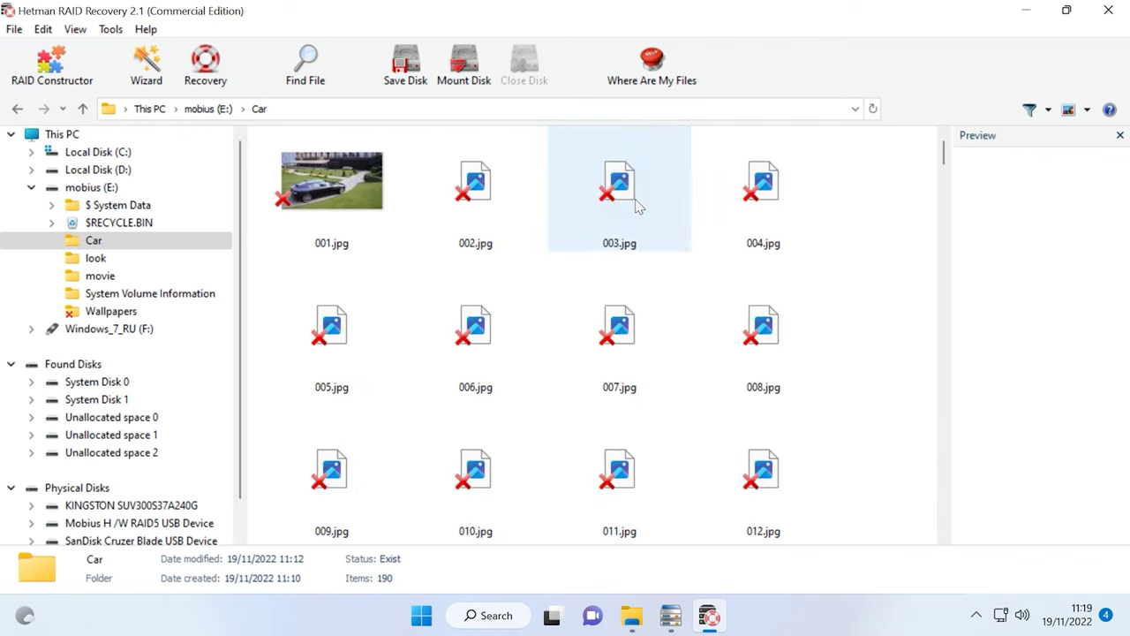
click(82, 108)
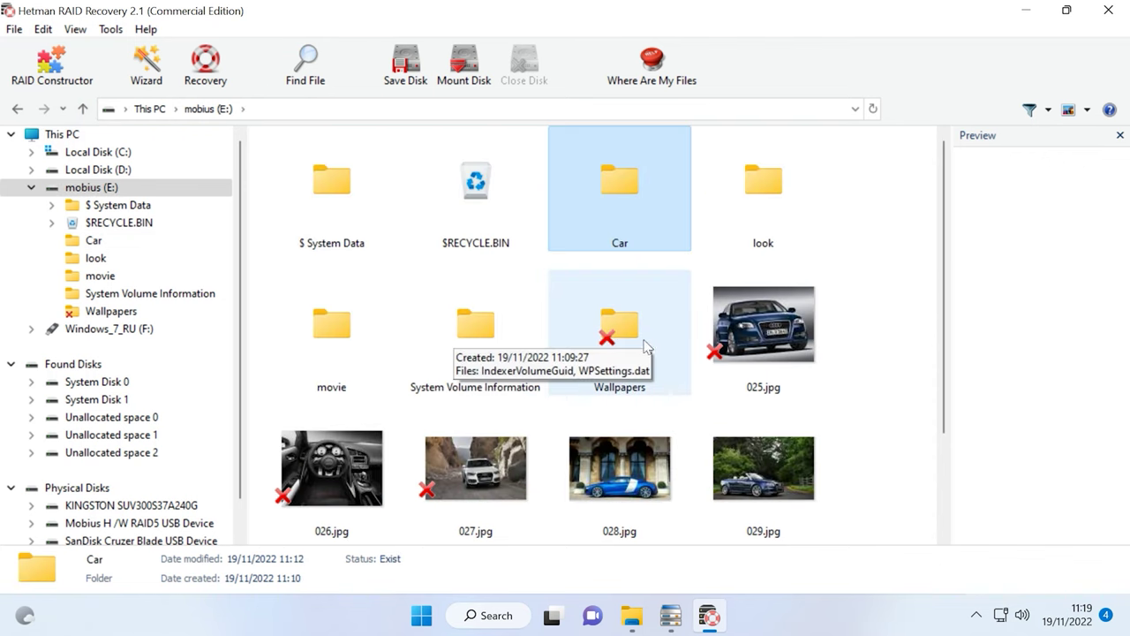
double_click(344, 342)
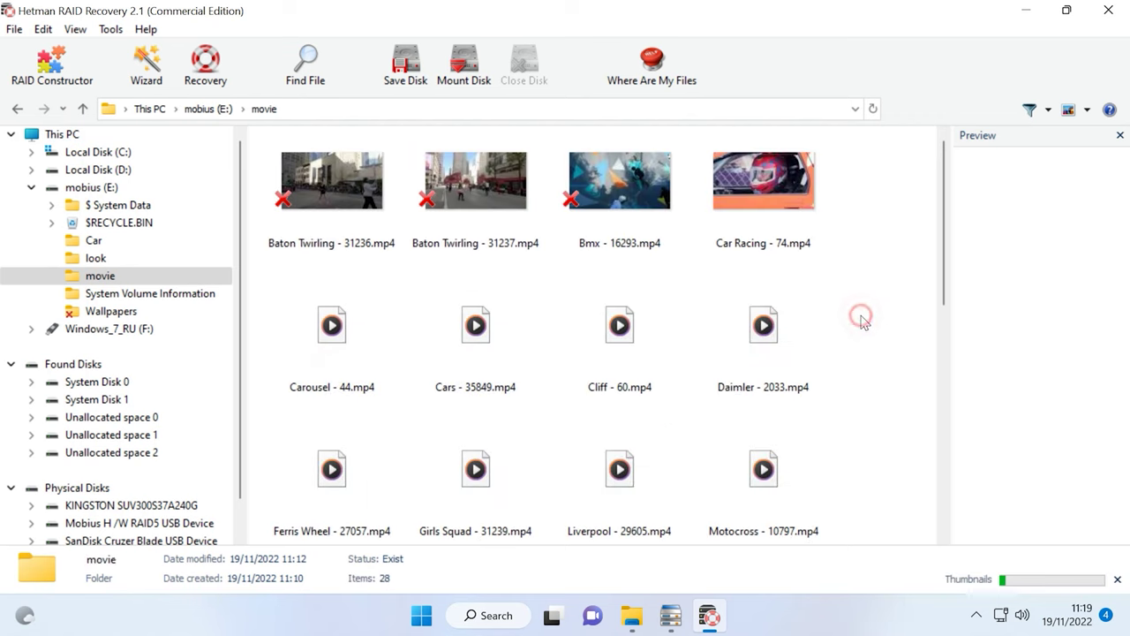
click(84, 110)
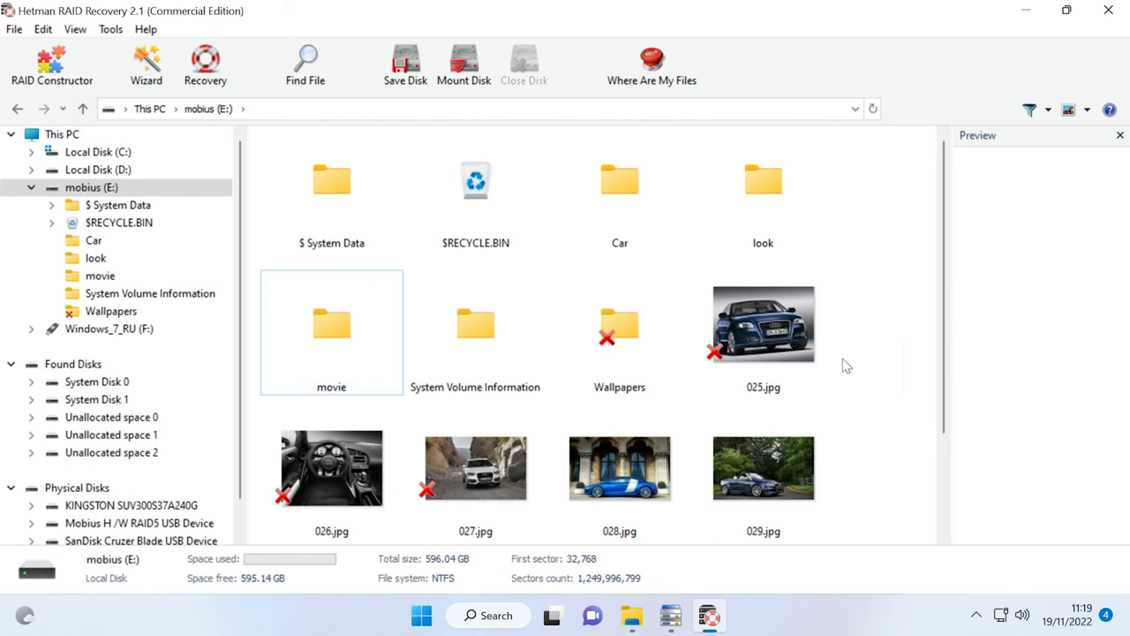
Step: Select the deleted items on mobius (E:) for recovery: the Wallpapers folder, 025.jpg, 026.jpg, 027.jpg and External Hard Disk.docx
click(612, 346)
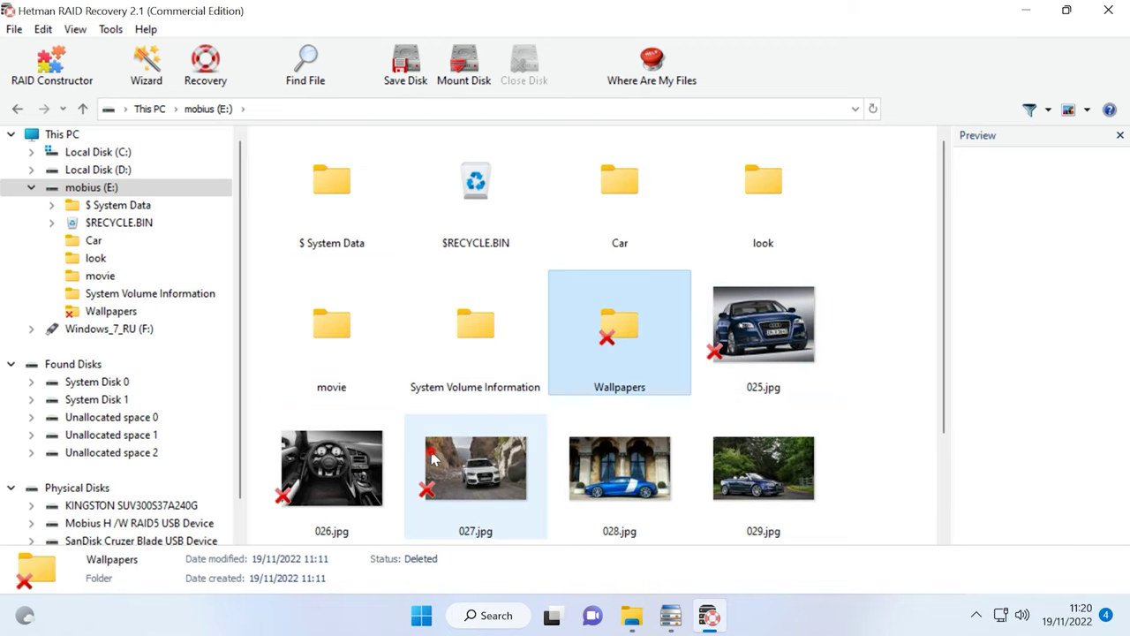
drag(432, 456, 465, 405)
ctrl+click(485, 367)
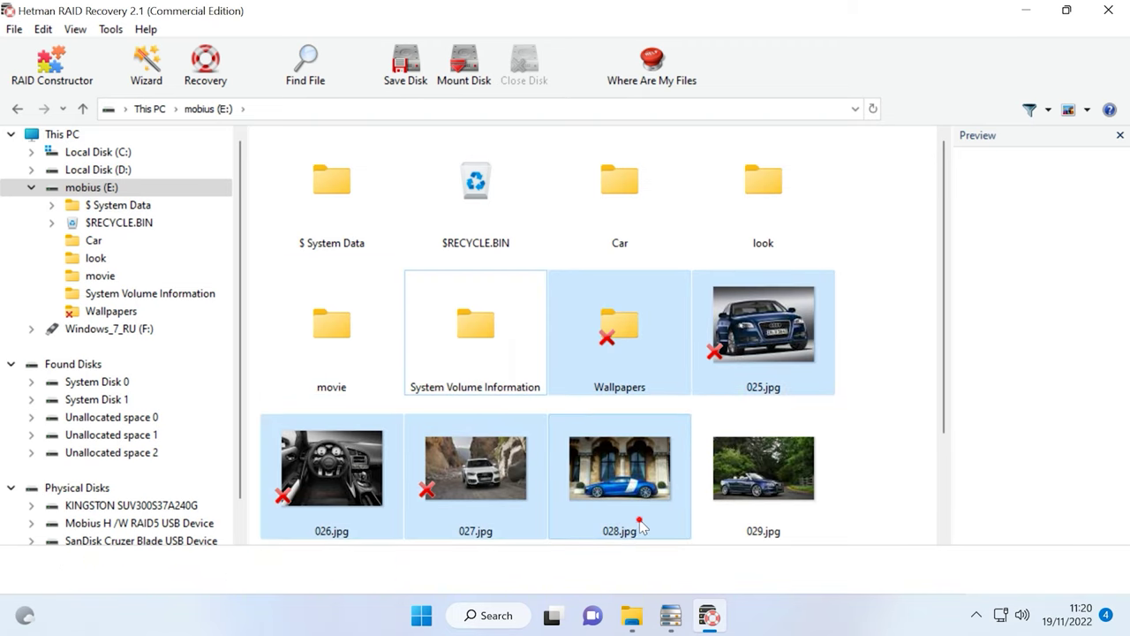
ctrl+click(598, 481)
scroll(587, 472, down, 1)
ctrl+click(477, 477)
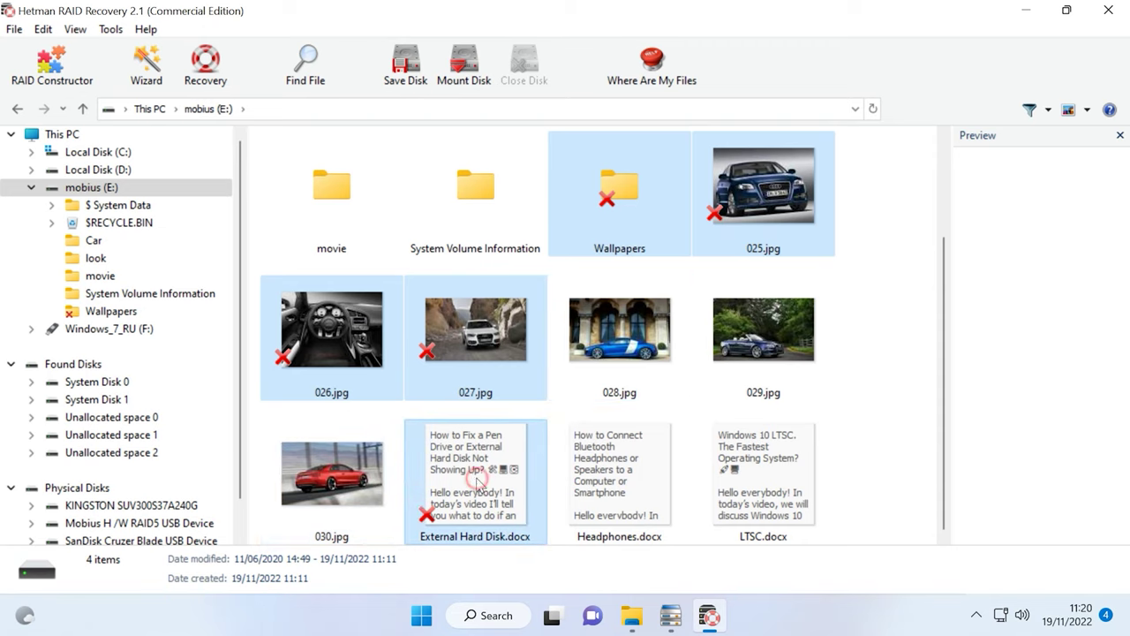
scroll(509, 481, up, 1)
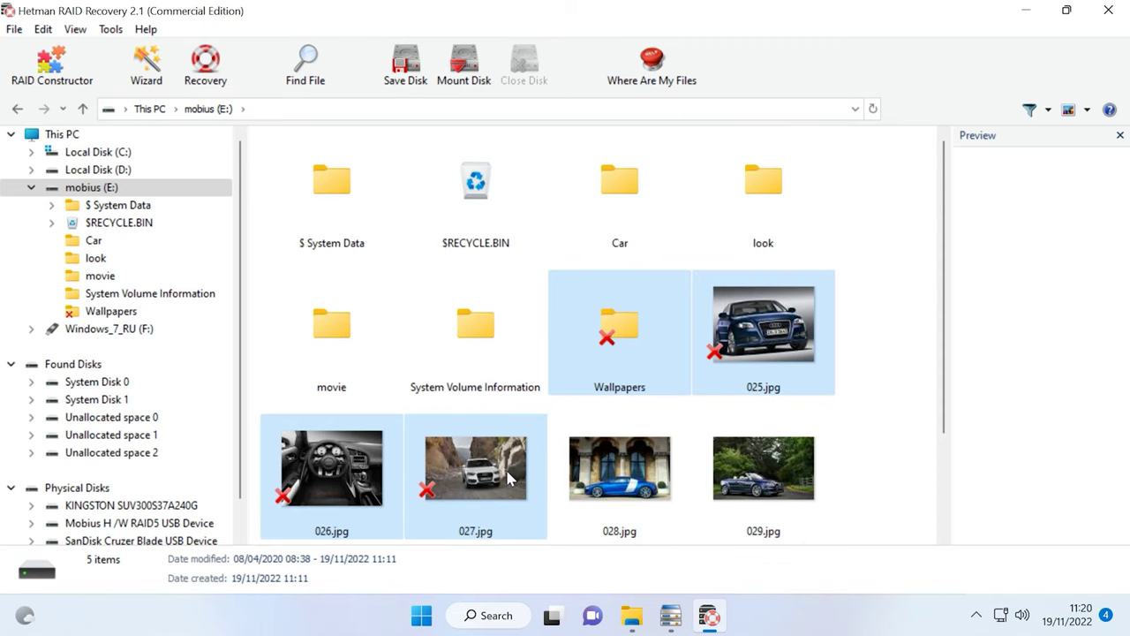
Step: Recover the selected items to the hard disk, using C:\1\ as the save path, and finish the File Recovery Wizard
click(203, 81)
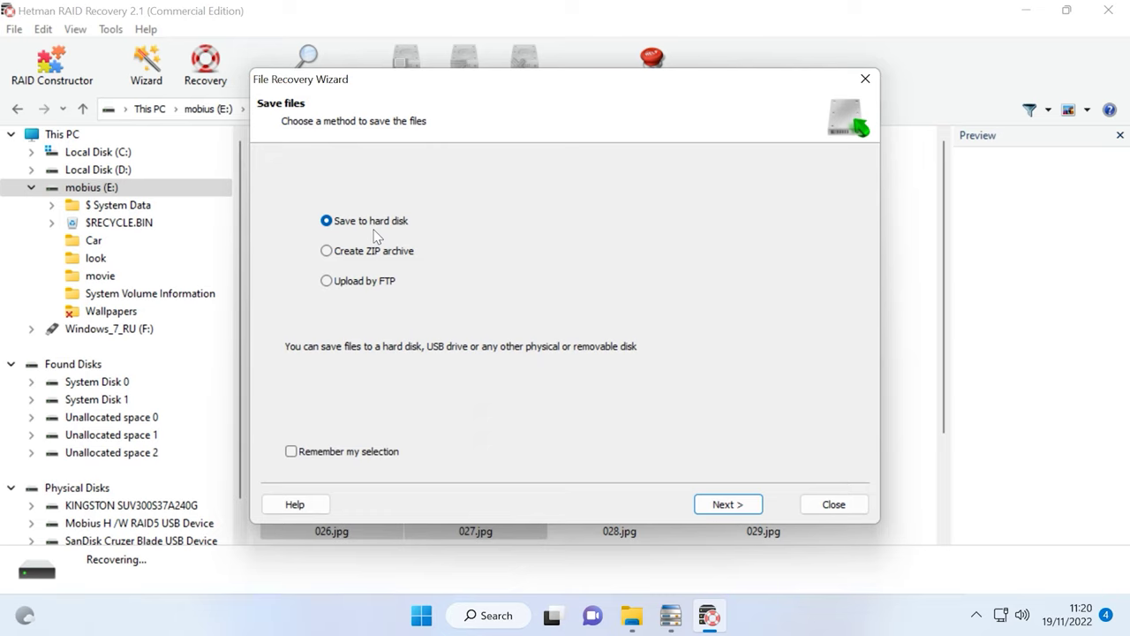
click(728, 504)
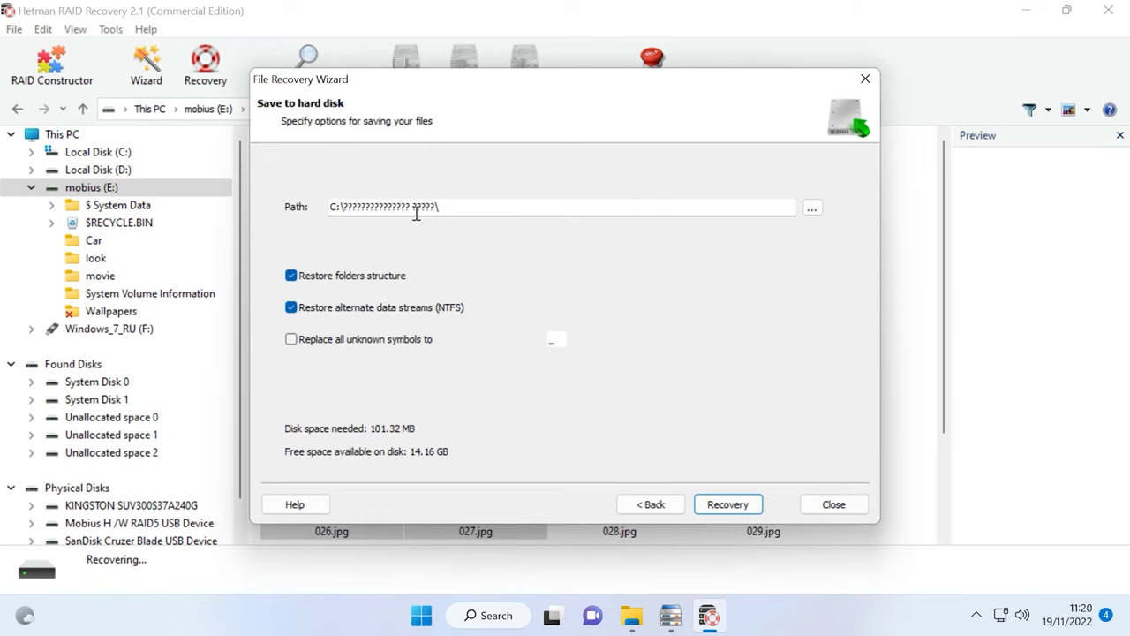
drag(433, 207, 365, 210)
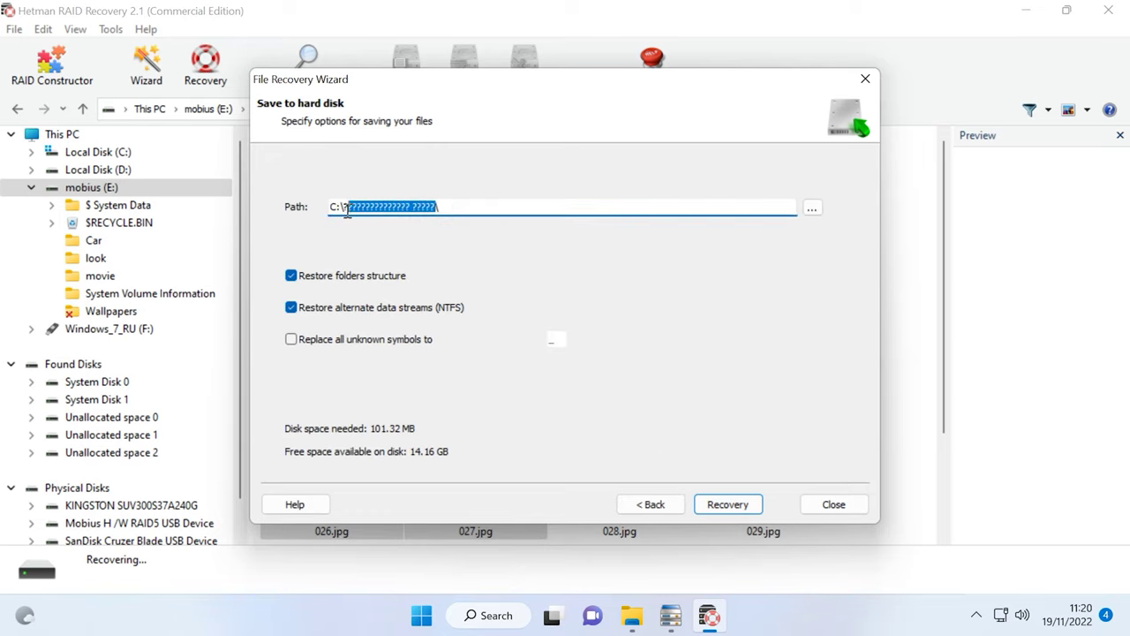
text(1\)
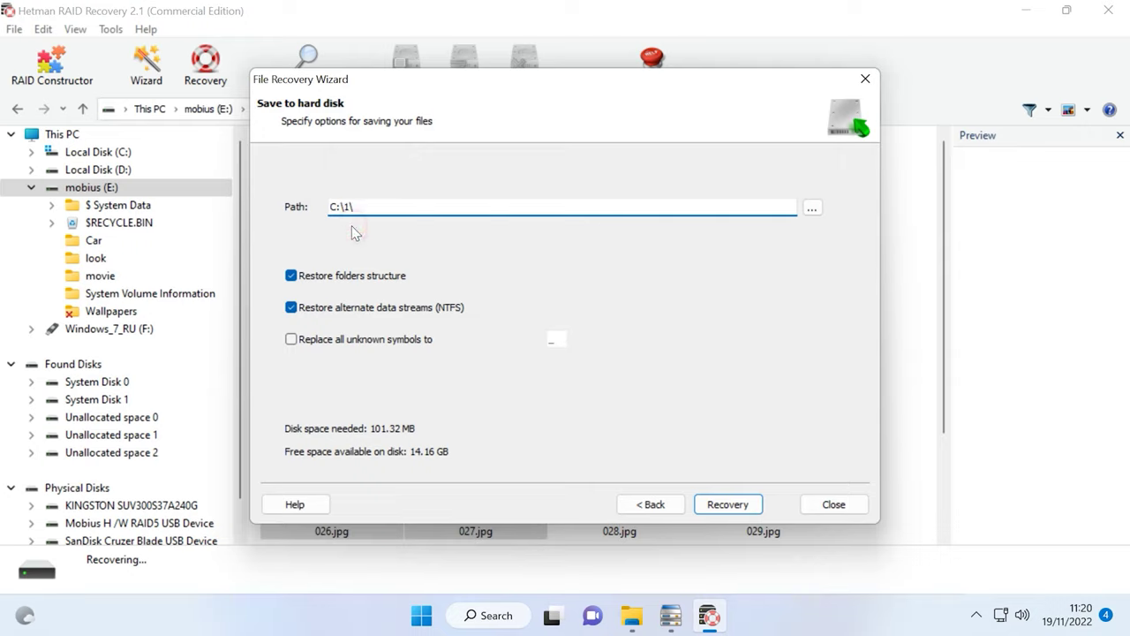
click(729, 507)
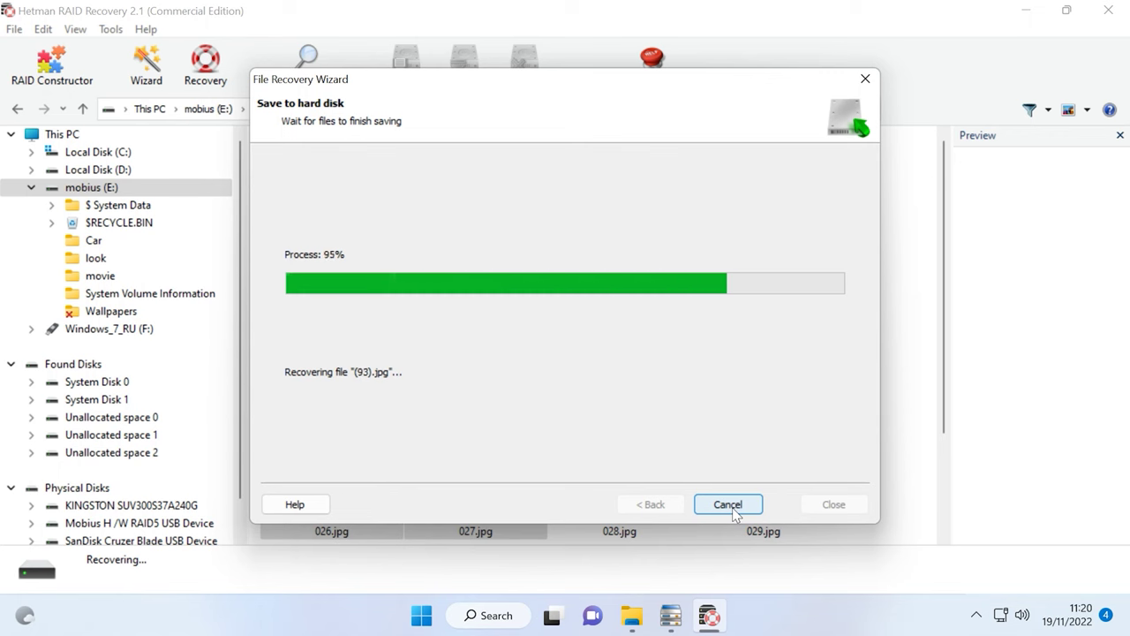
click(730, 505)
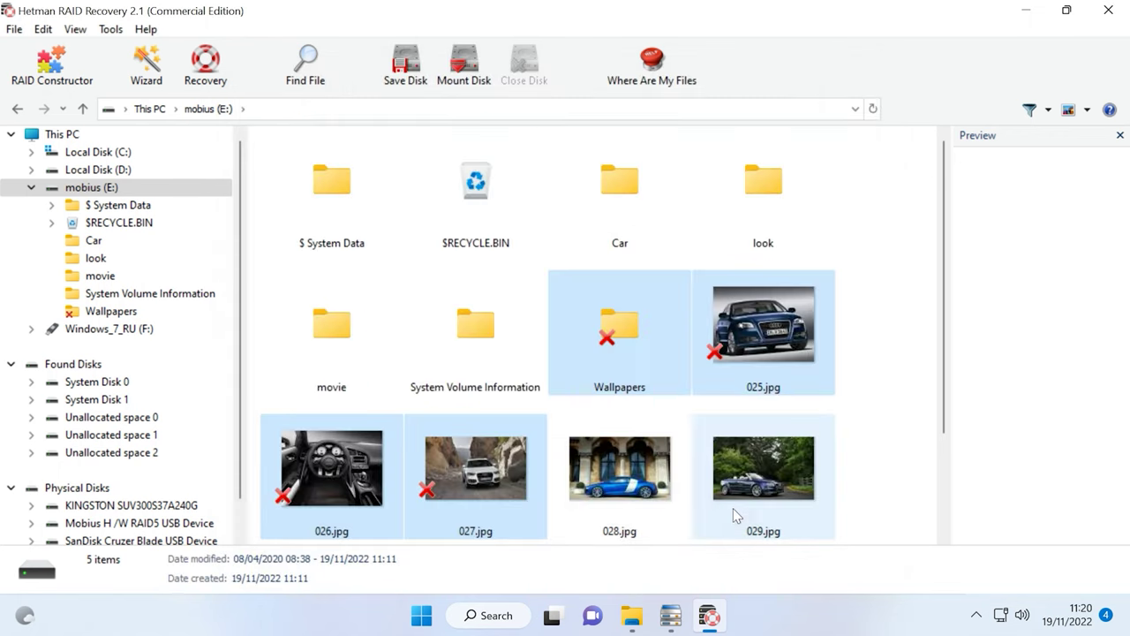
Step: In File Explorer, open folder 1 on Local Disk (C:) and look through the pictures in its recovered Wallpapers folder
click(634, 617)
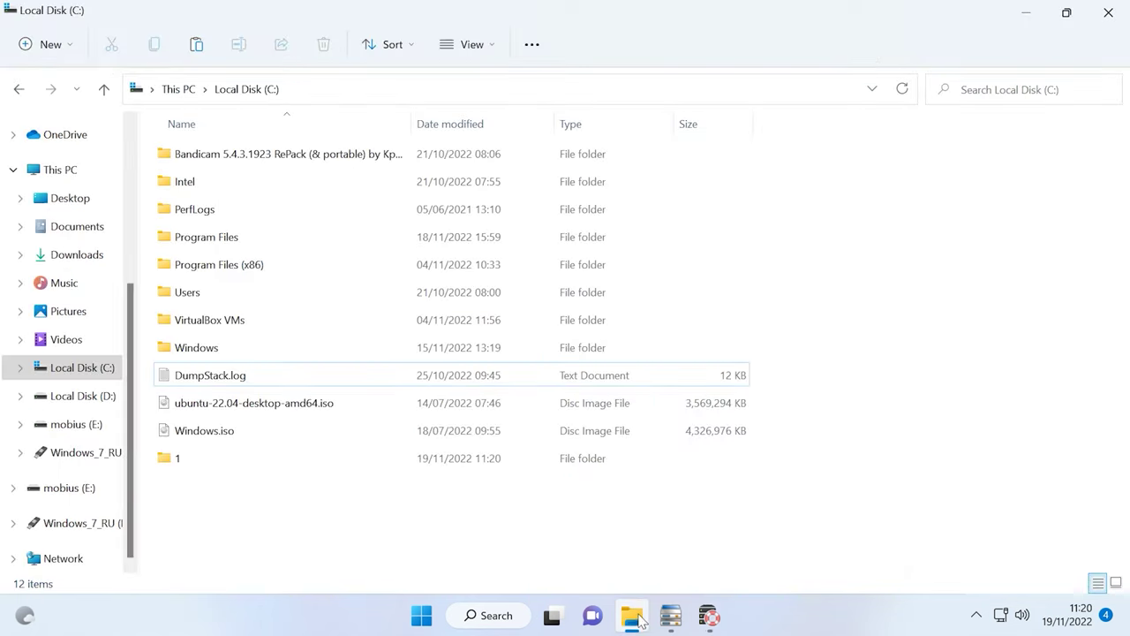
double_click(247, 465)
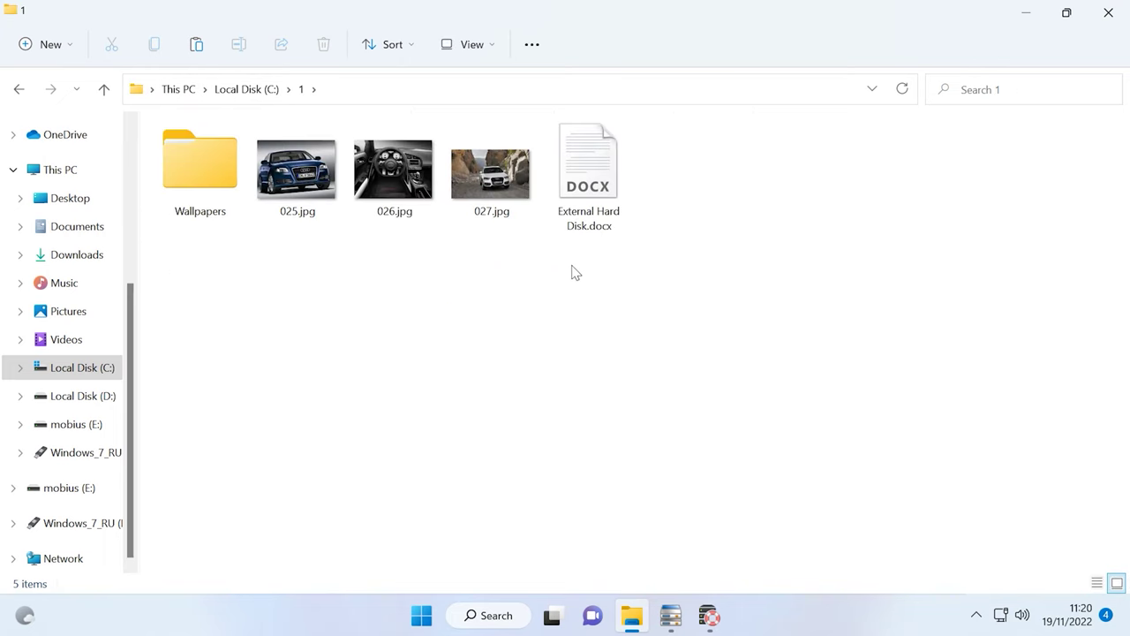
double_click(234, 196)
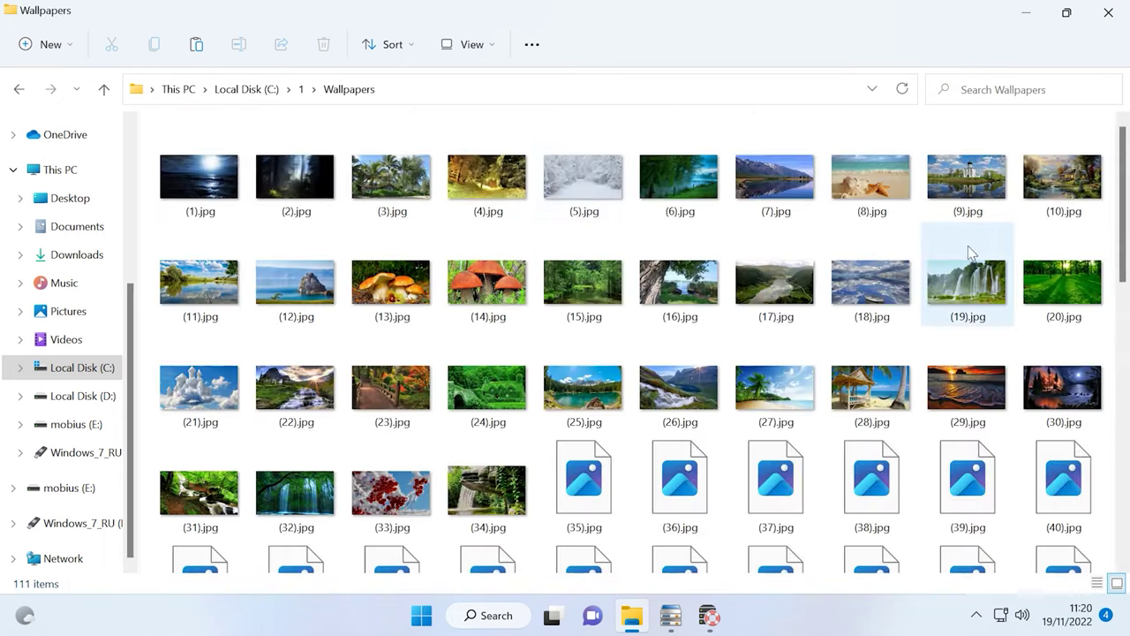
drag(1123, 252, 1123, 159)
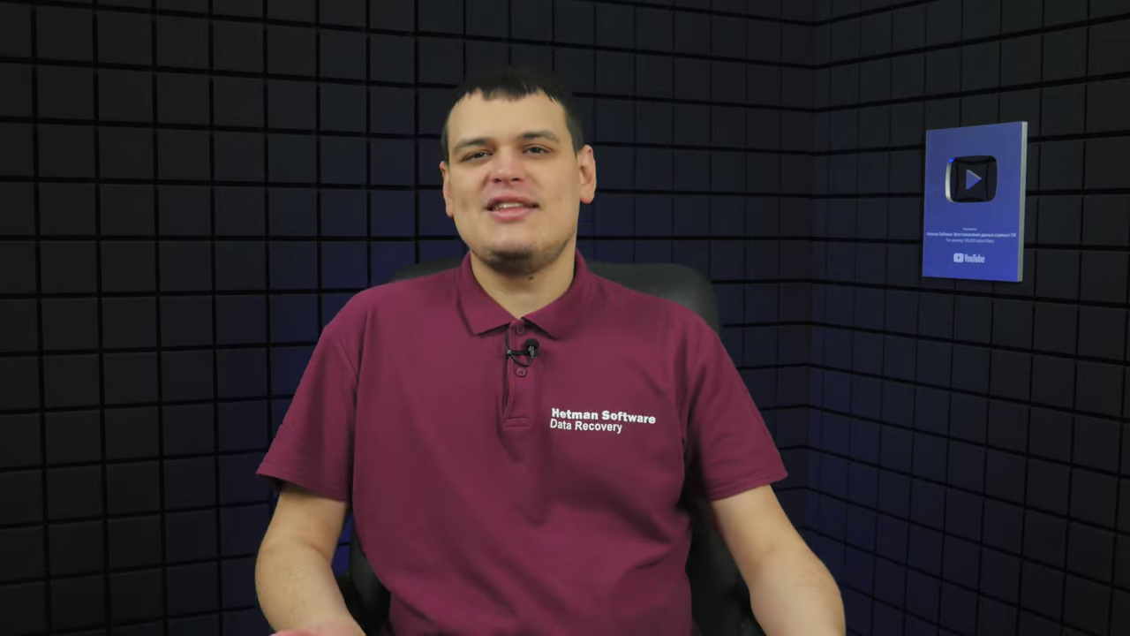